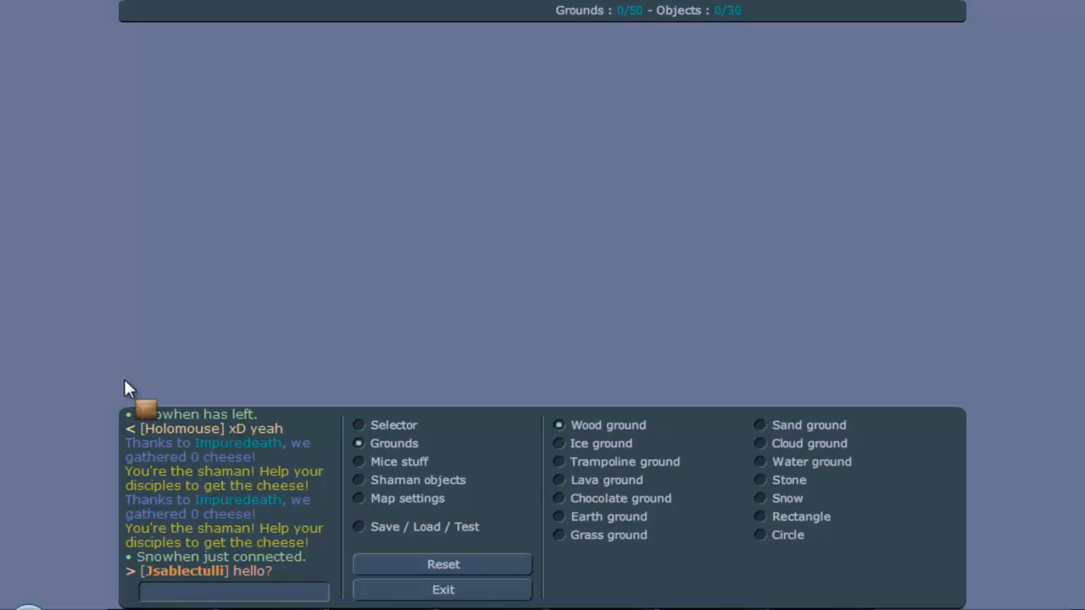
Step: Lay a long wooden floor across the map bottom and place the mice spawn on its left end
mouse_move(122, 386)
mouse_down()
mouse_move(770, 347)
mouse_move(958, 404)
mouse_up()
click(398, 462)
click(594, 462)
click(275, 368)
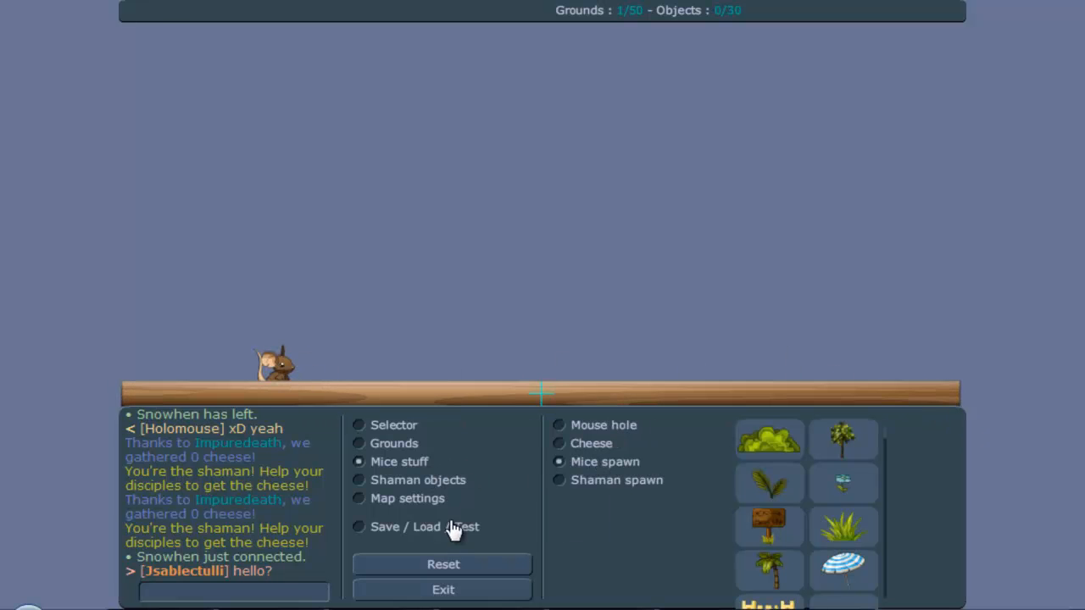
Step: Validate the map to start a test run
click(424, 526)
click(644, 423)
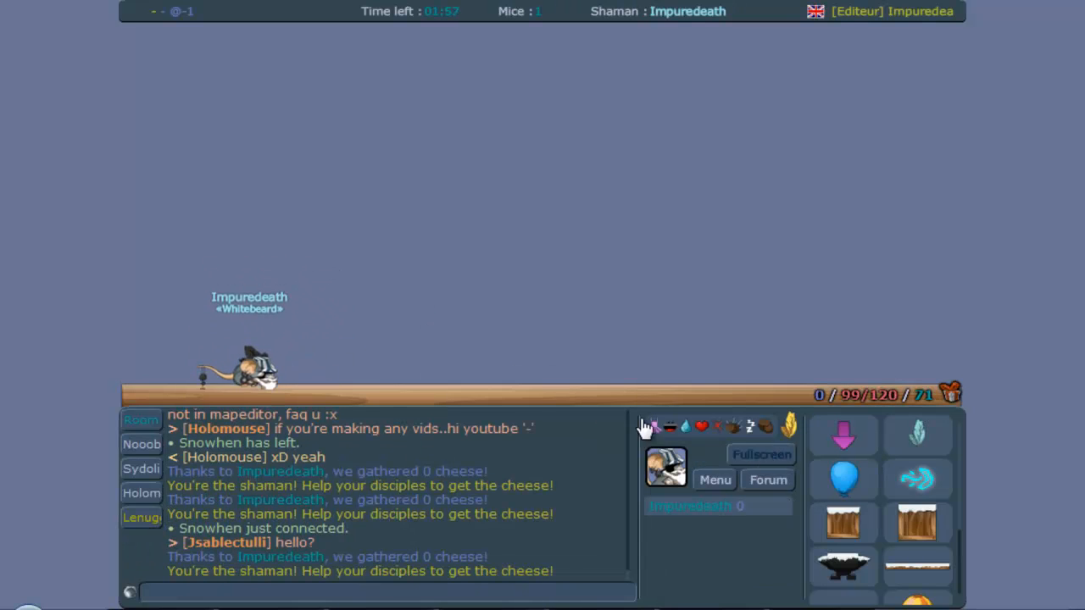
Step: Return to editing, nudge the spawn up-left, and place a small wooden square above the floor
click(746, 455)
drag(275, 363, 256, 349)
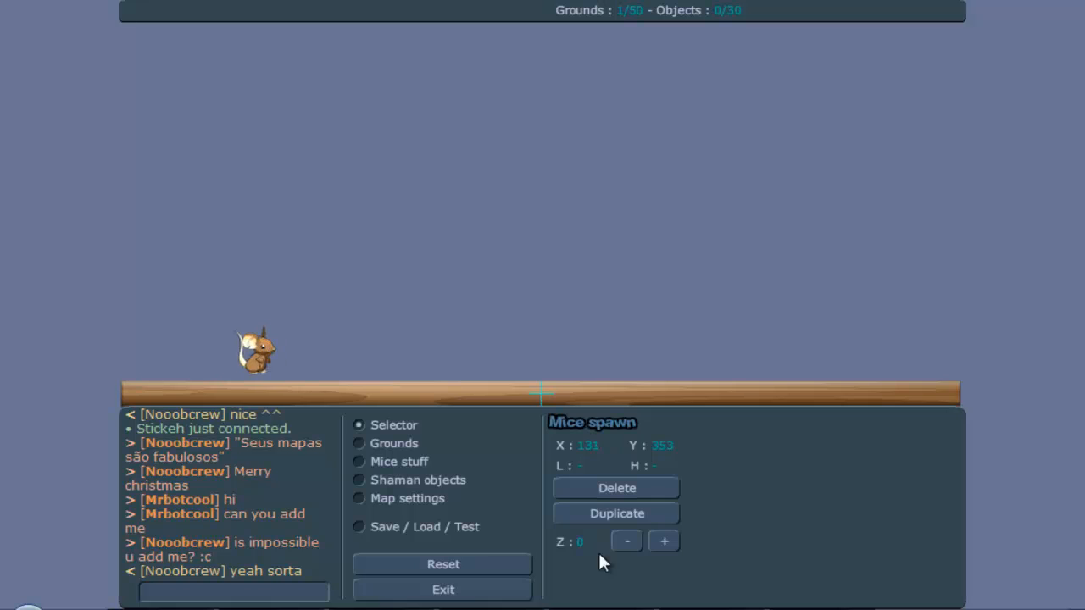
click(393, 444)
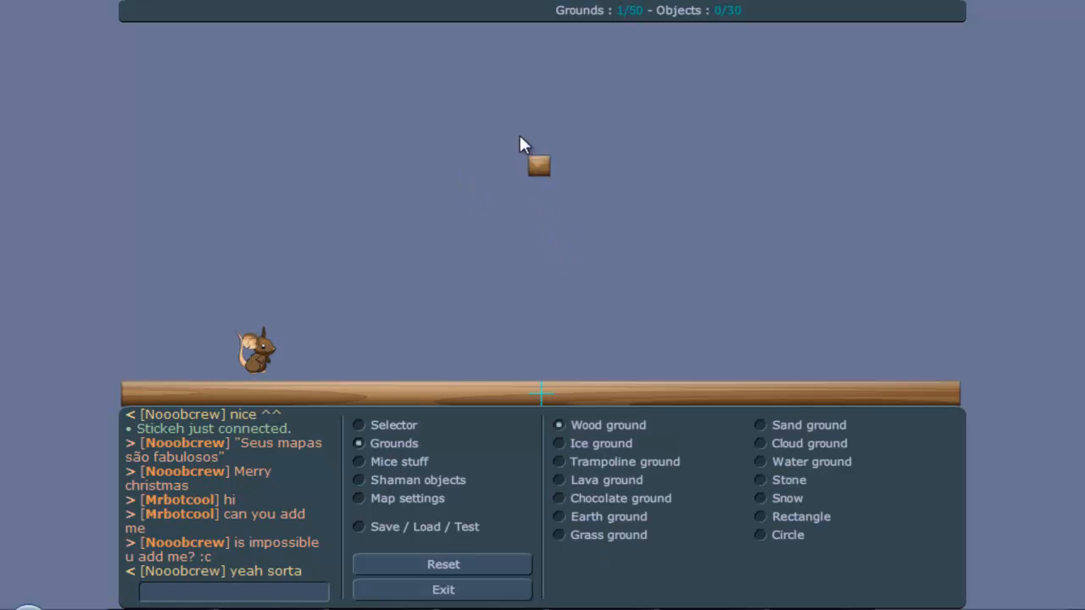
click(543, 181)
Step: Select the small wooden square and shift it slightly into position
click(381, 425)
click(553, 193)
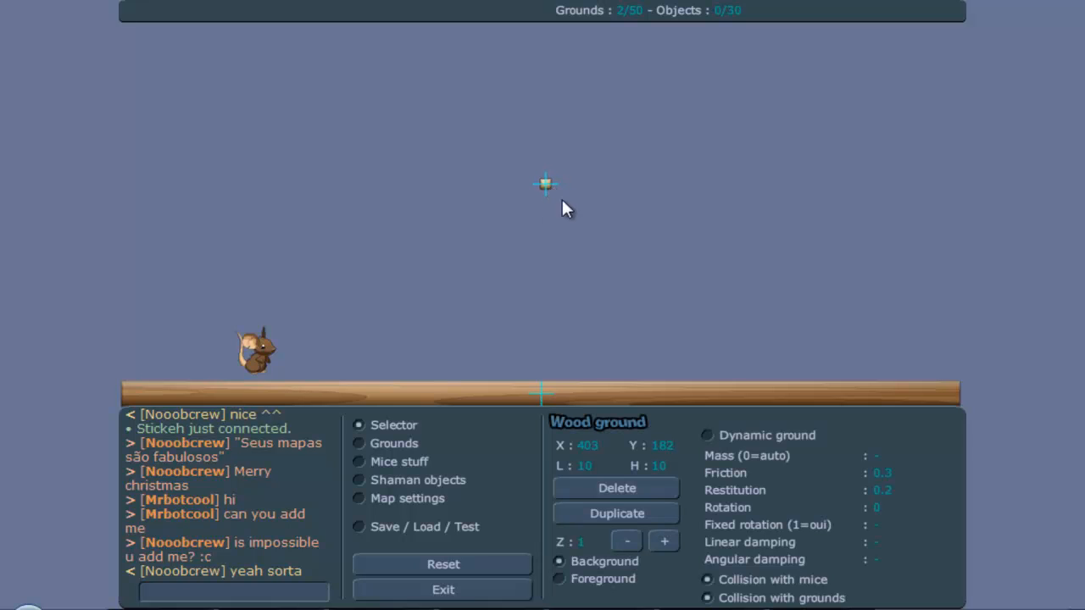
drag(545, 184, 549, 191)
Step: Draw a small wooden plank on the centre of the floor
click(393, 444)
click(512, 359)
drag(500, 356, 592, 377)
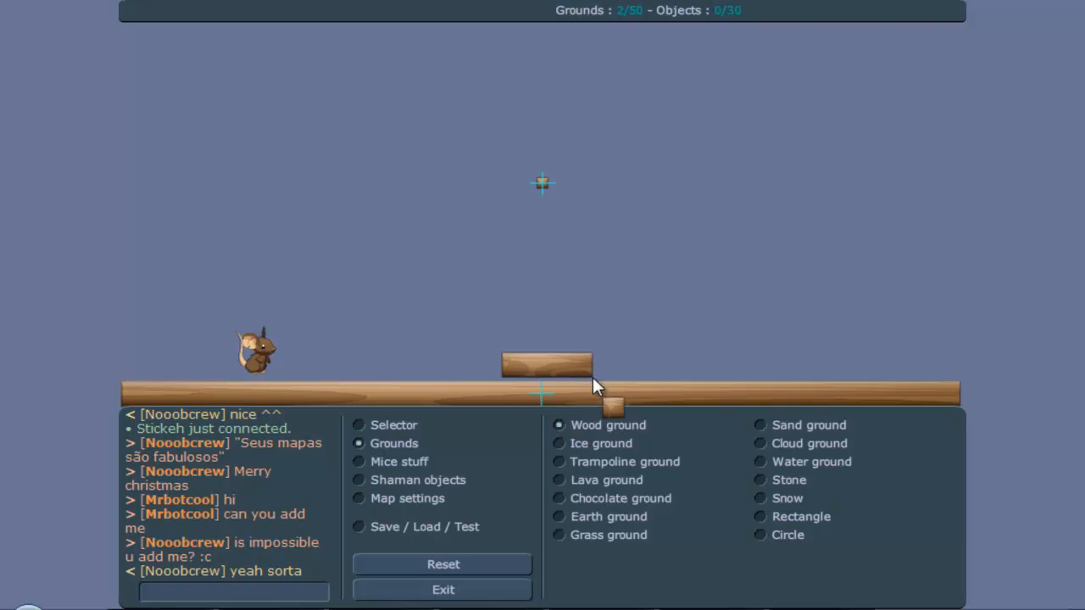
Step: Make the new plank a dynamic ground and bring up the save, load and test options
click(394, 425)
click(585, 368)
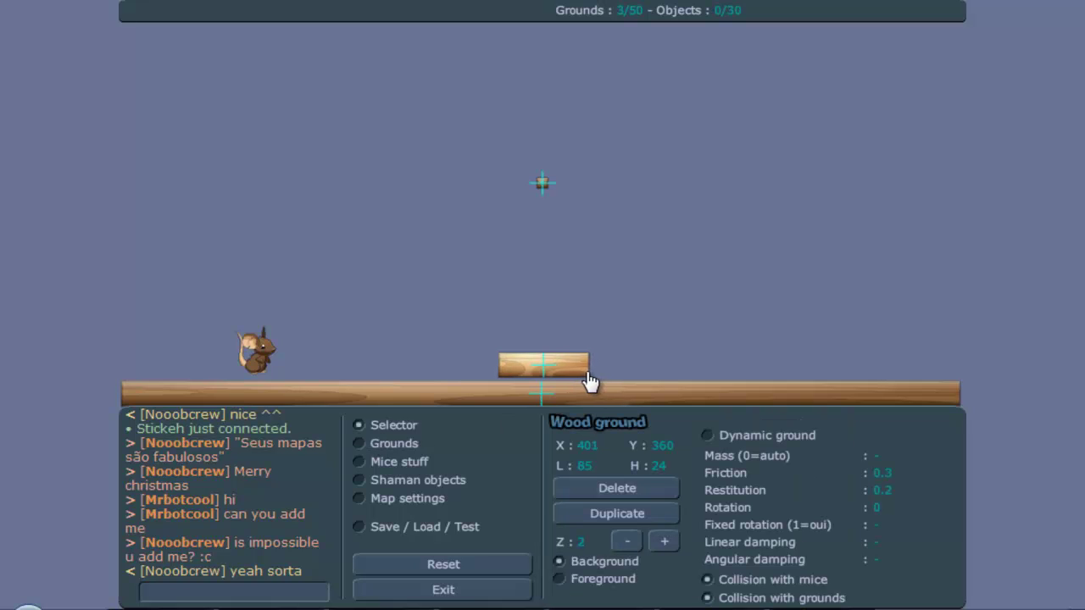
click(816, 435)
click(543, 183)
click(424, 526)
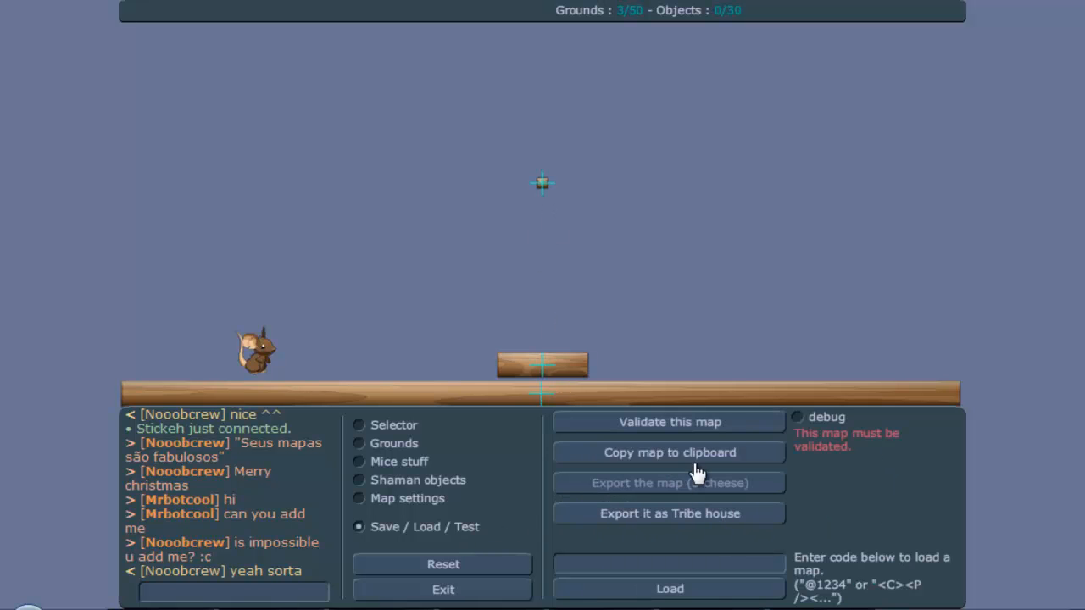
Step: Copy the map code to the clipboard and paste it into the Word document
click(617, 455)
key(alt+Tab)
key(ctrl+v)
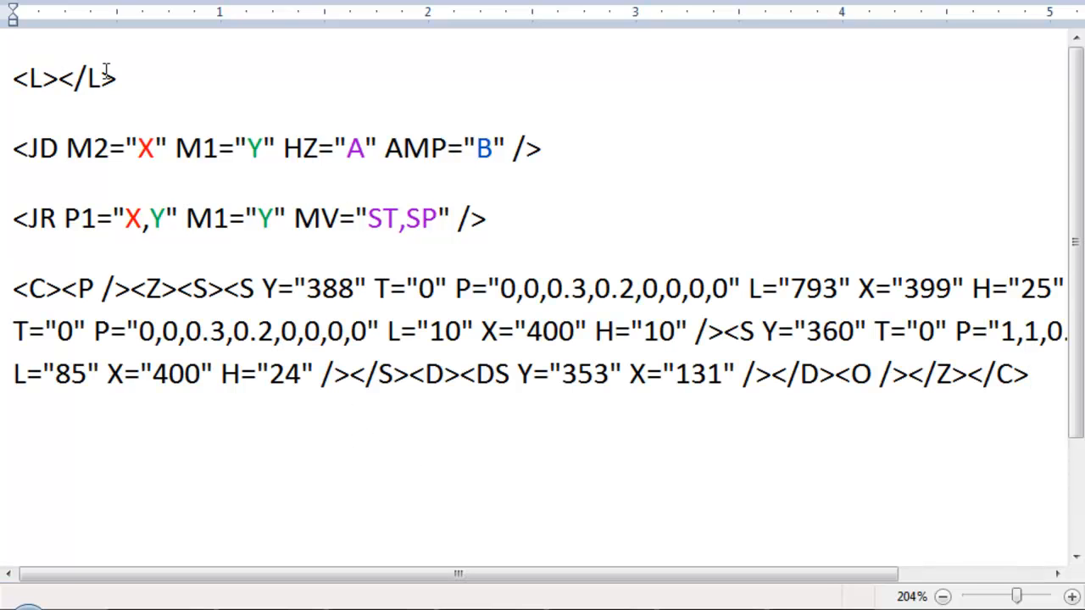
Step: Insert the <L></L> block before the map's closing Z tag
drag(134, 83, 25, 85)
key(ctrl+c)
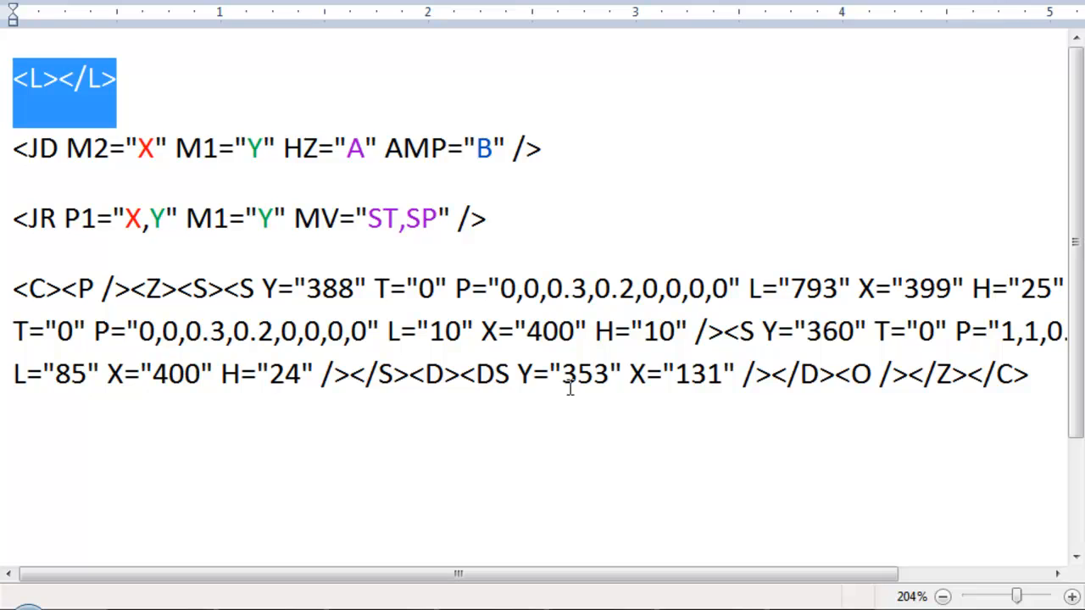
click(913, 375)
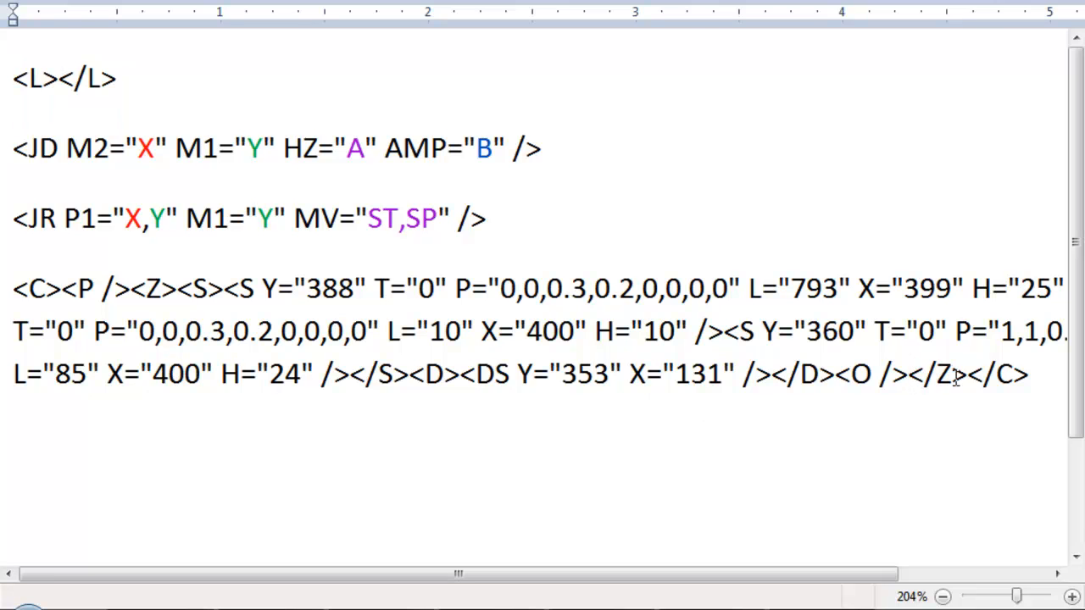
key(ctrl+v)
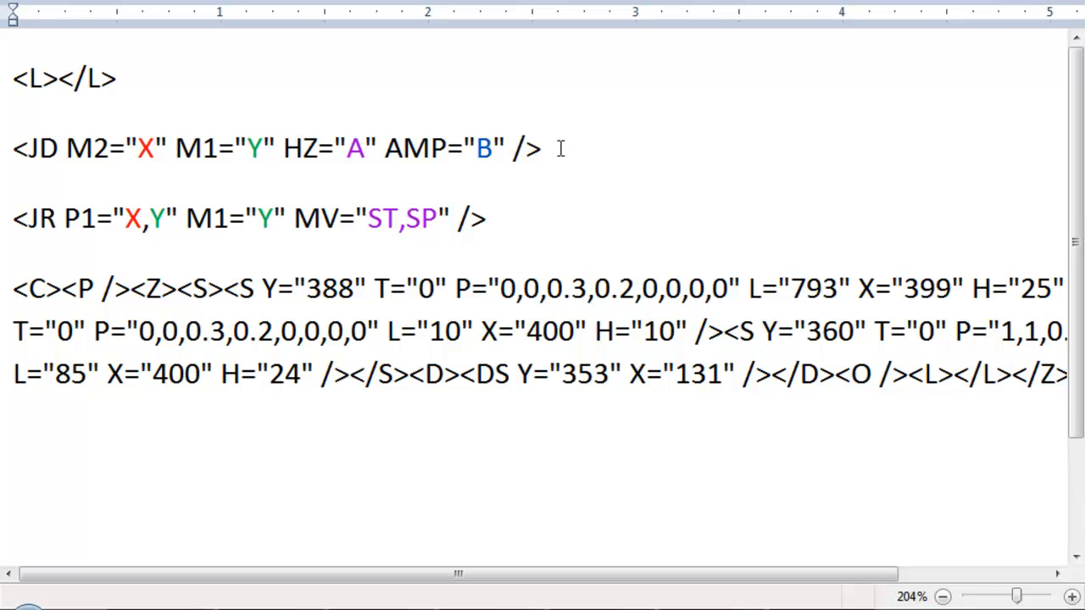
Step: Copy the JD joint template line and paste it inside the new L block
drag(544, 148, 11, 148)
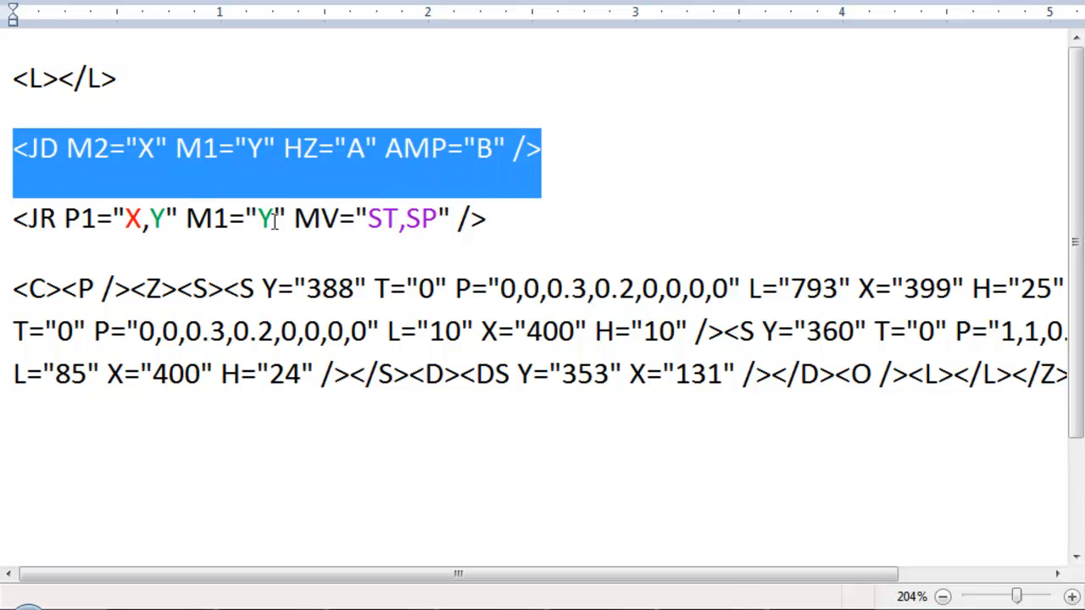
drag(726, 575, 734, 575)
key(ctrl+c)
click(948, 374)
key(ctrl+v)
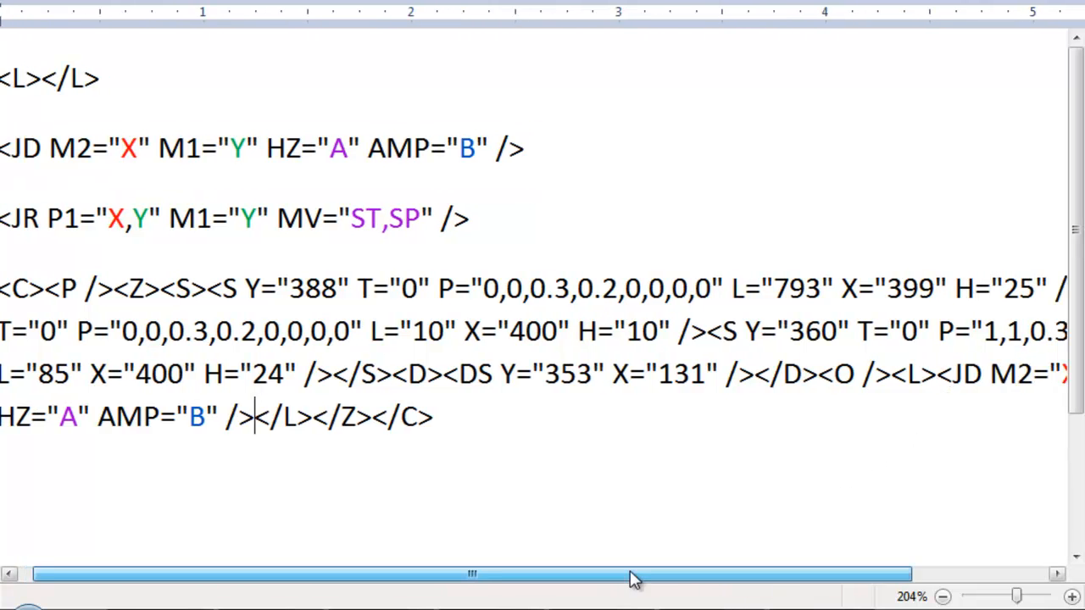
drag(616, 574, 762, 574)
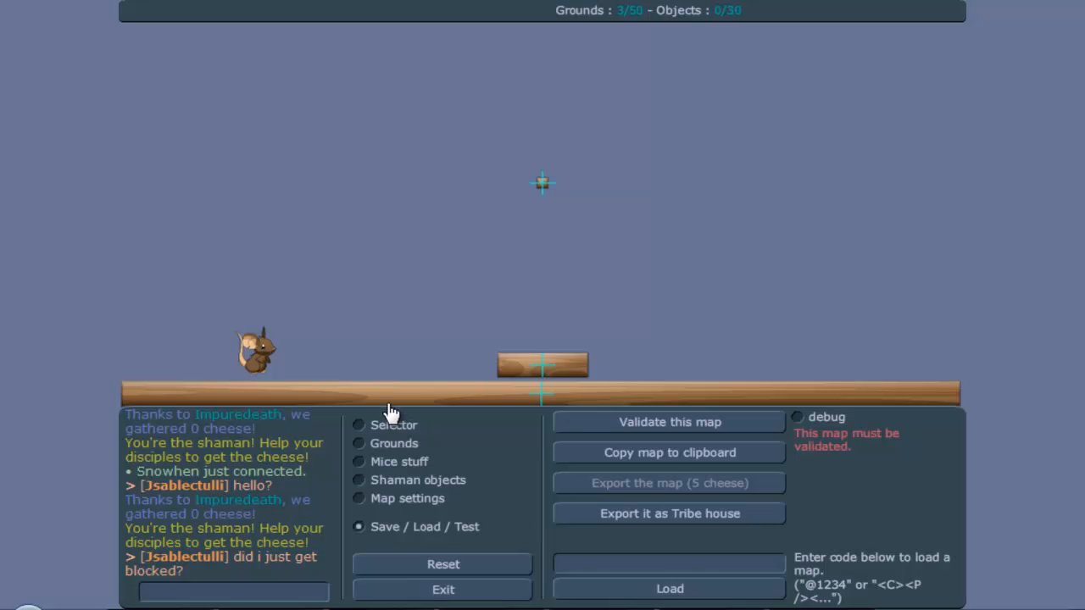
Step: Check the order of the square and plank grounds in the editor, then return to the document
click(388, 425)
click(544, 183)
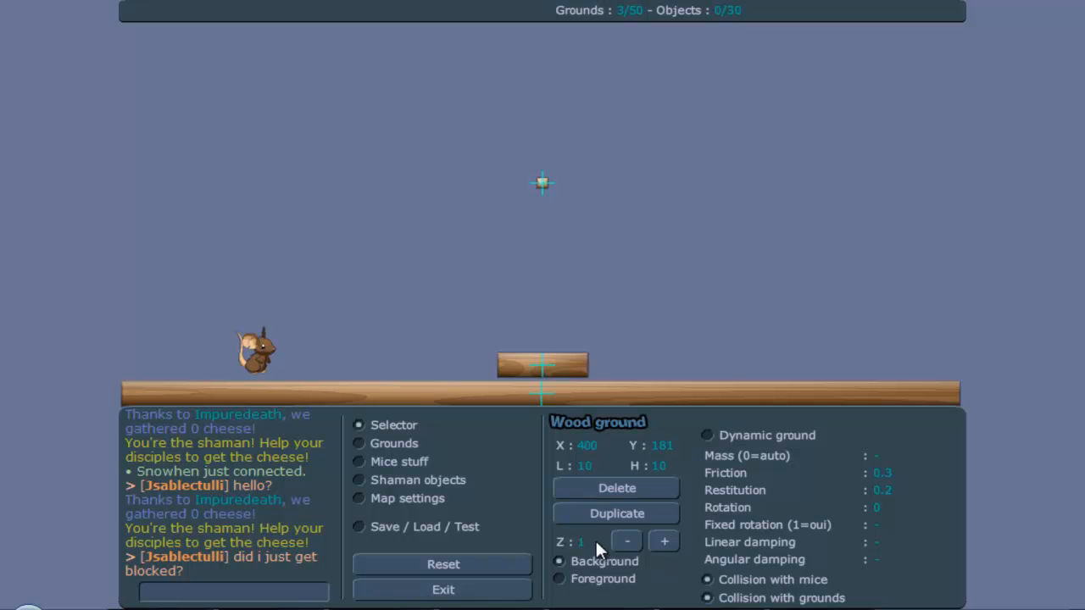
click(559, 360)
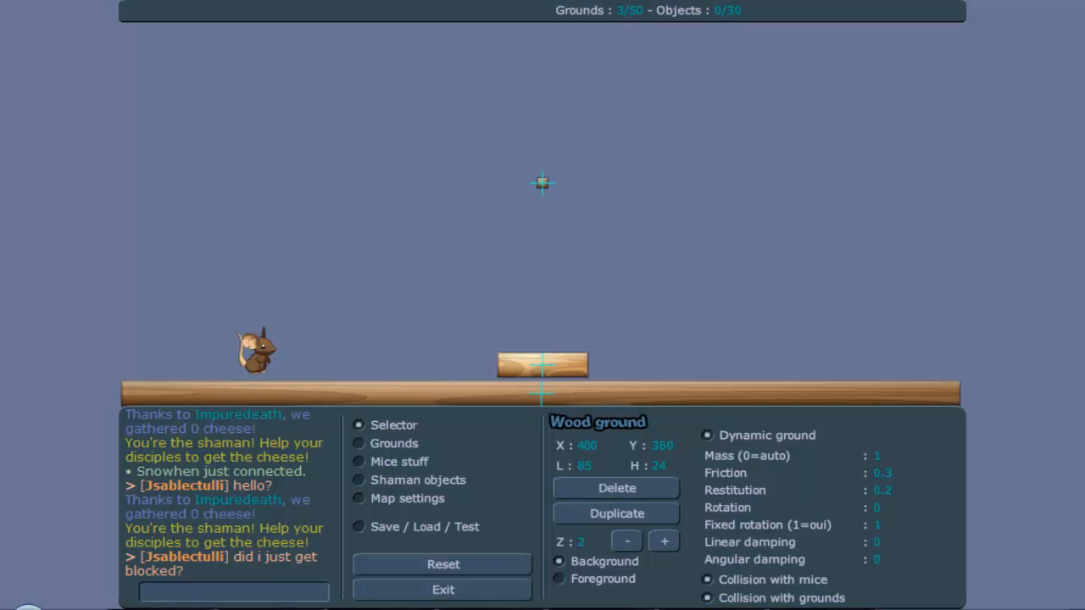
key(alt+Tab)
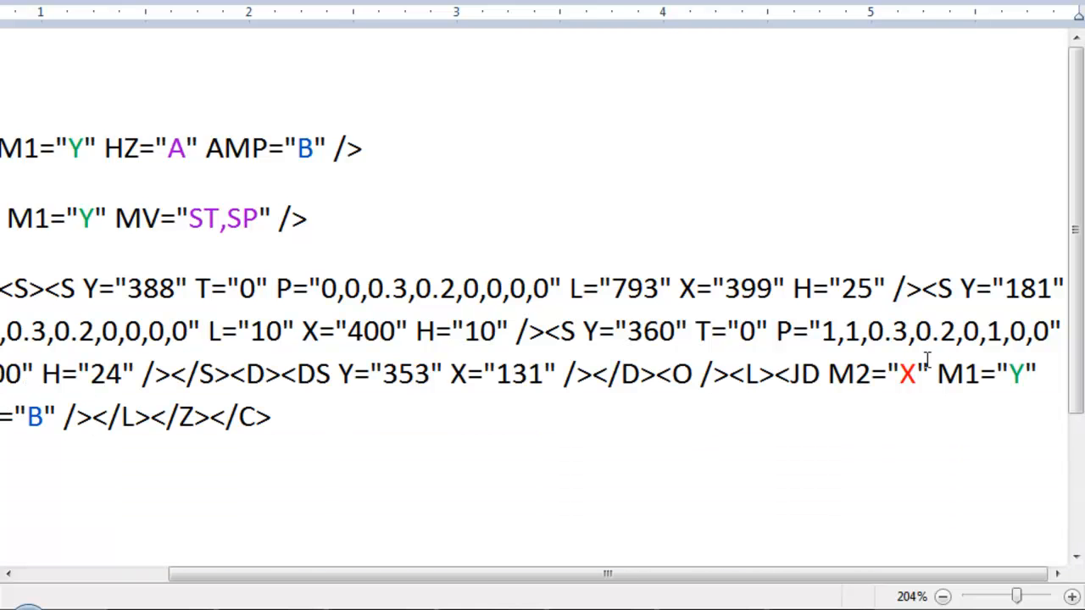
Step: Set the JD joint's M2 value to 1 and its M1 value to 2
key(BackSpace)
text(1)
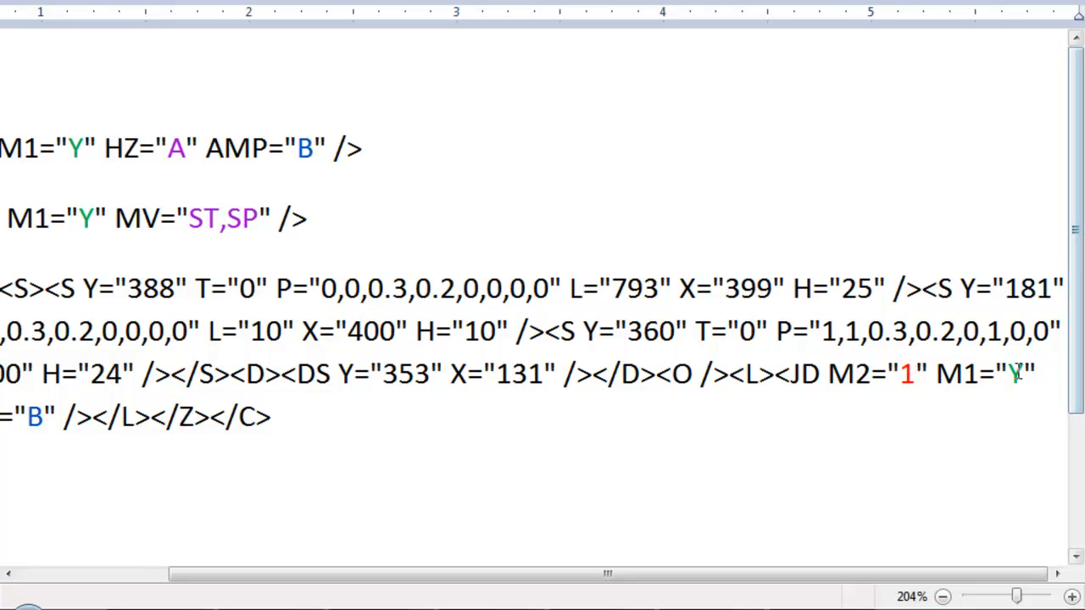
click(1024, 376)
key(BackSpace)
text(2)
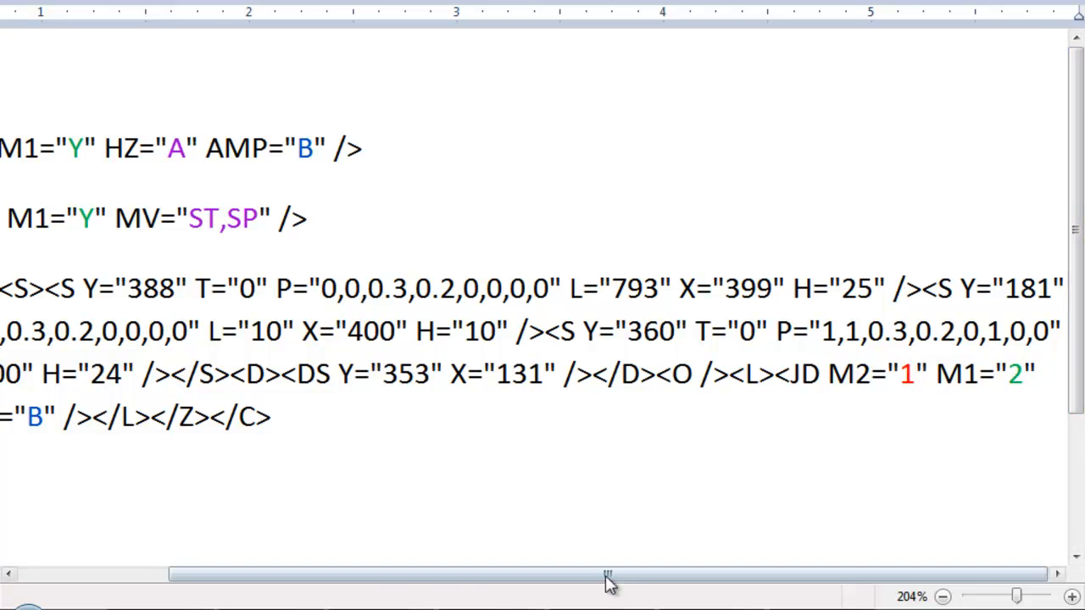
drag(569, 576, 364, 580)
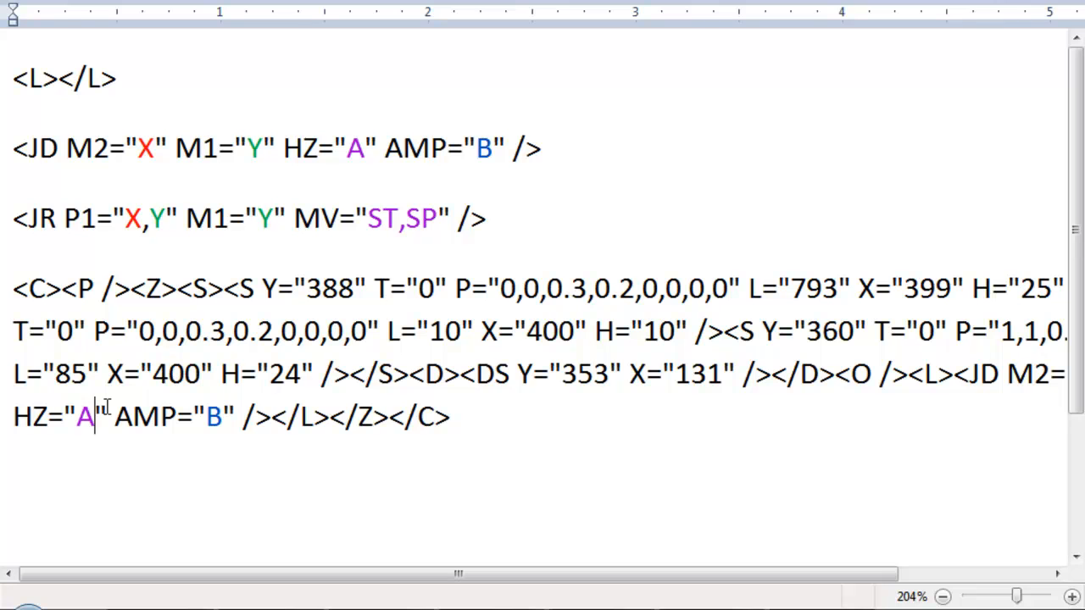
Step: Set the joint's HZ and AMP values to 1
key(BackSpace)
text(1)
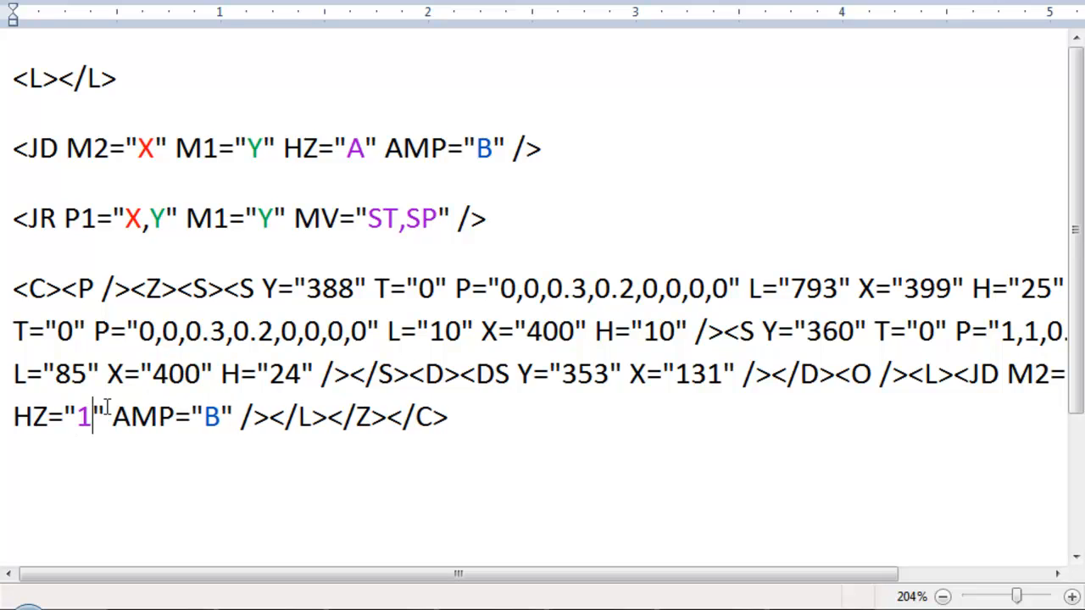
click(217, 414)
key(BackSpace)
text(0)
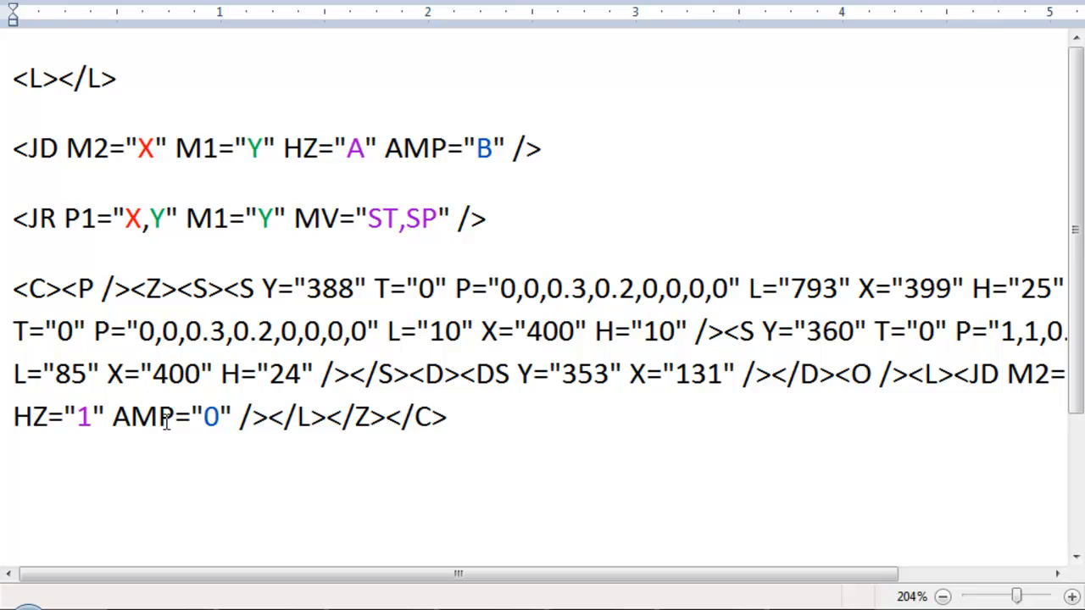
key(BackSpace)
text(1)
Step: Select the entire edited <C>…</C> map code
drag(490, 440, 15, 296)
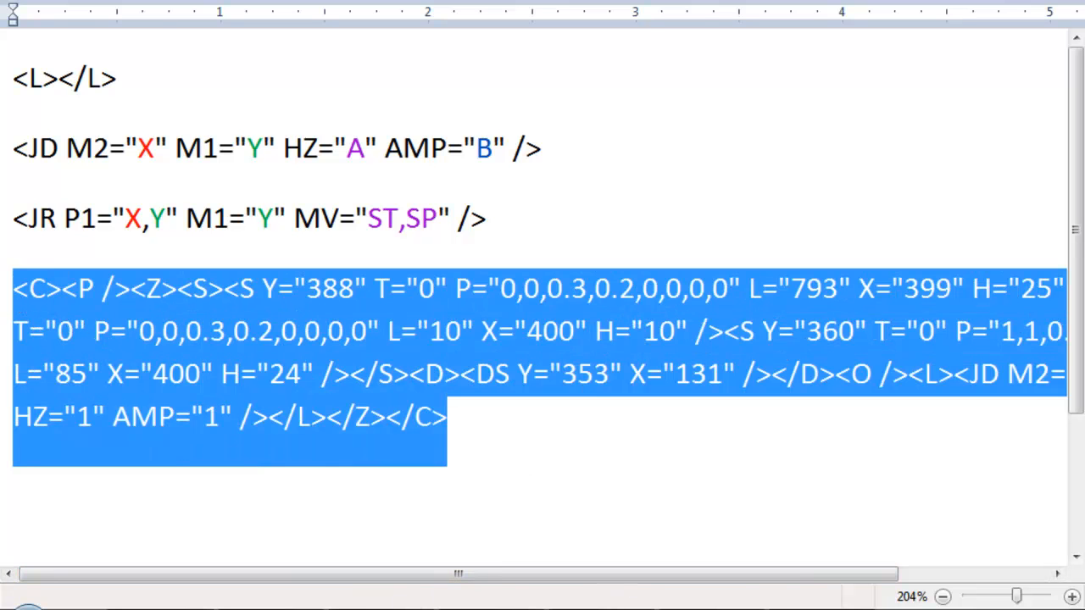
Step: Copy the code, load it into the map editor and start a test run
key(ctrl+c)
key(alt+Tab)
click(399, 531)
click(591, 564)
key(ctrl+v)
click(589, 587)
click(425, 526)
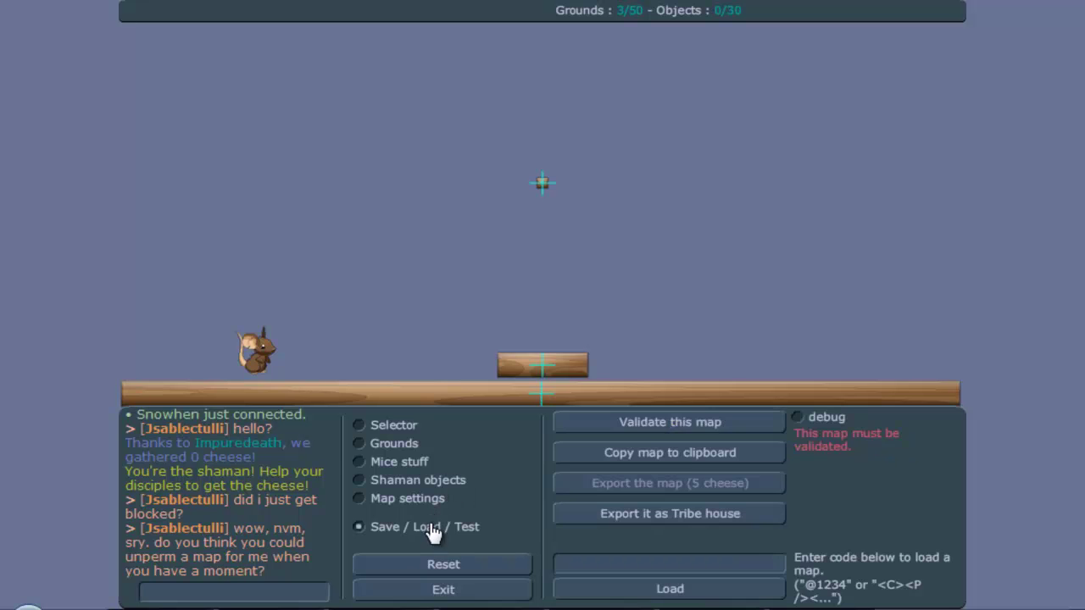
click(656, 428)
Step: Run and jump the mouse against the plank to test it, then return to editing
key(Right)
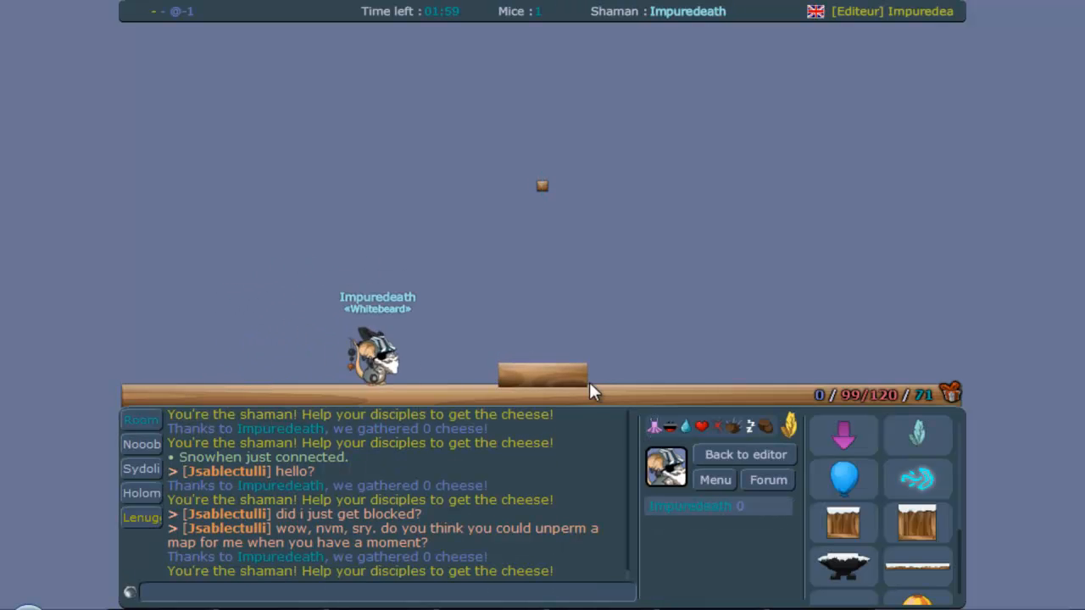
key(Right)
key(Up)
key(Left)
key(Left)
key(Left)
key(Up)
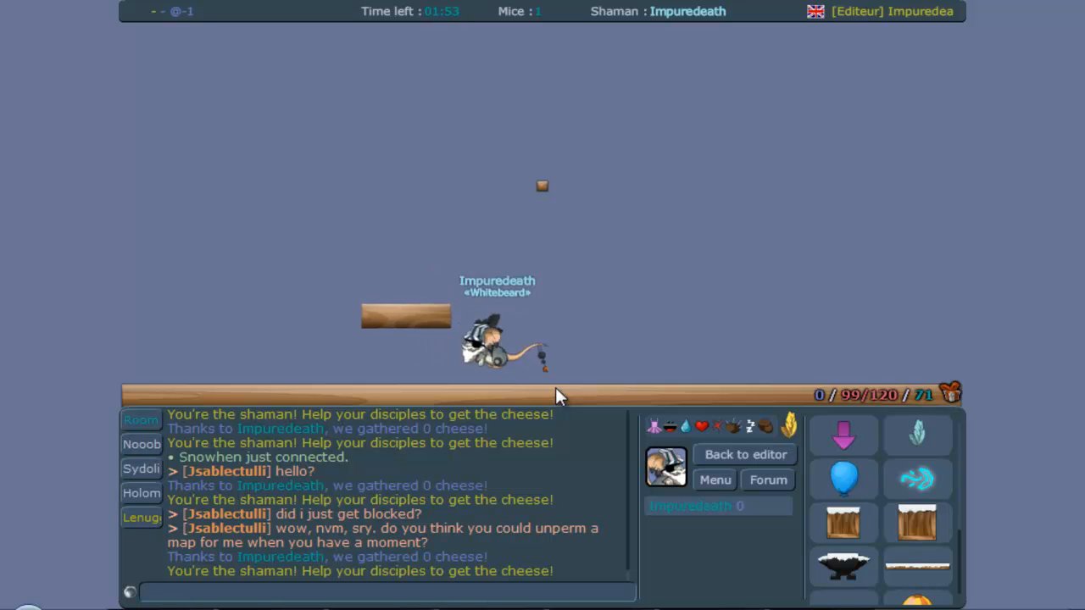
key(Left)
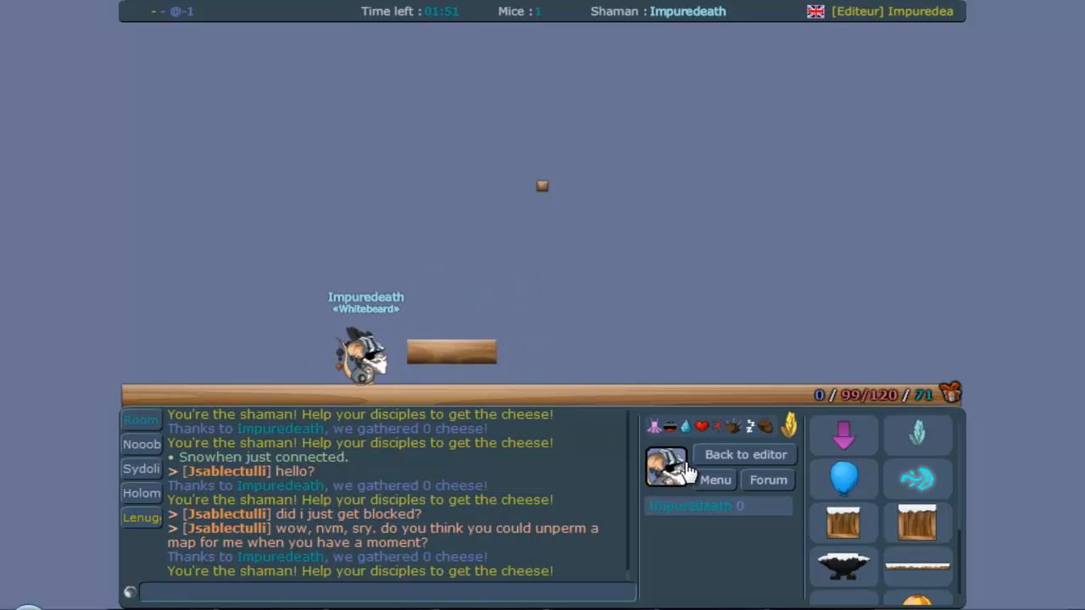
click(737, 455)
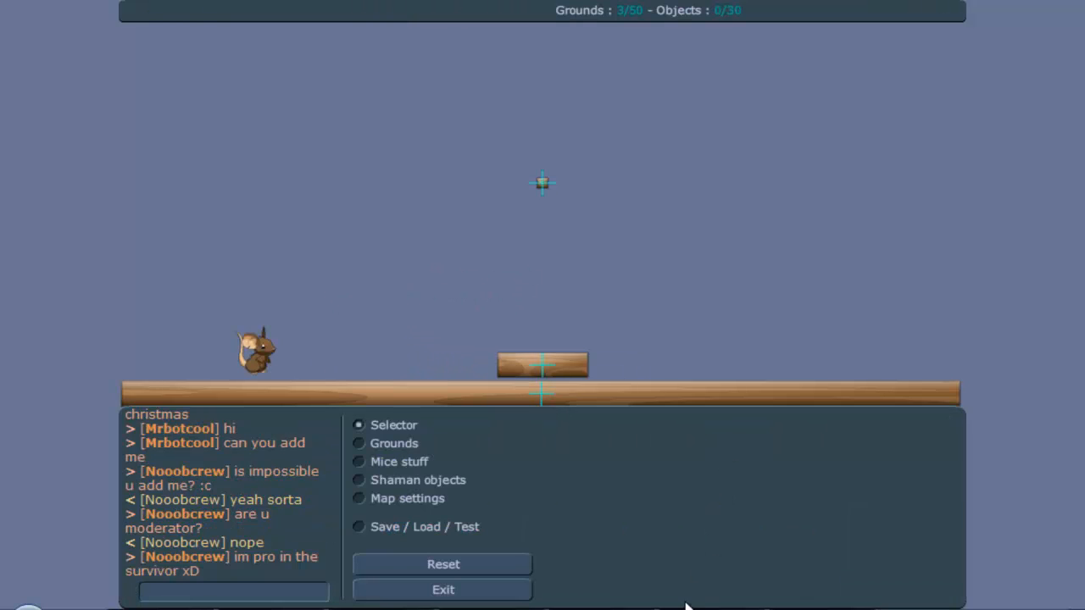
Step: Set the joint's HZ value to 0 in the document and copy the whole map code
key(alt+Tab)
click(207, 374)
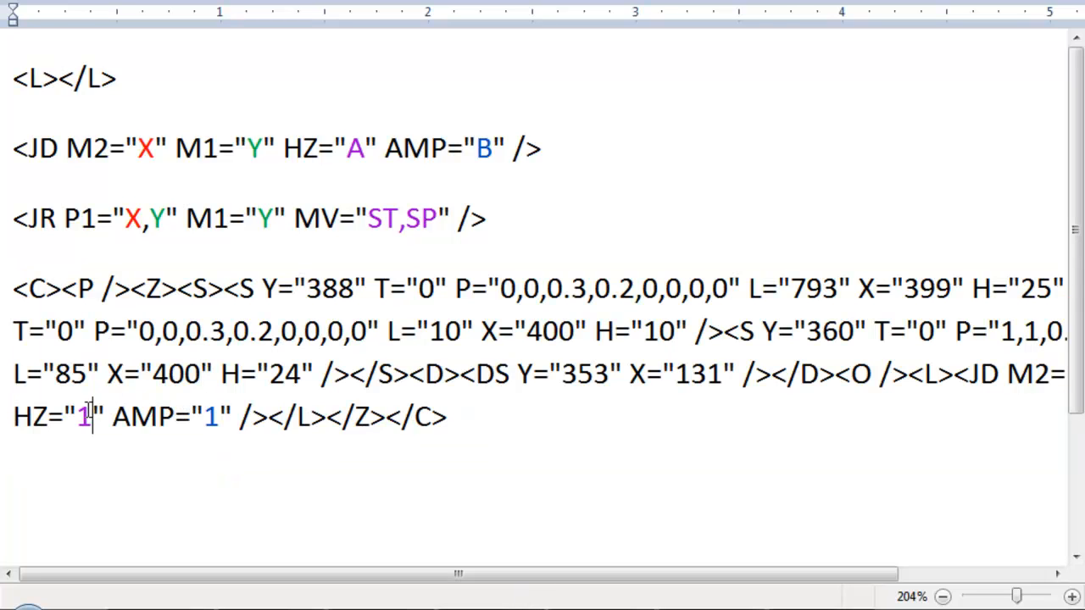
double_click(84, 415)
text(0)
drag(474, 474, 12, 284)
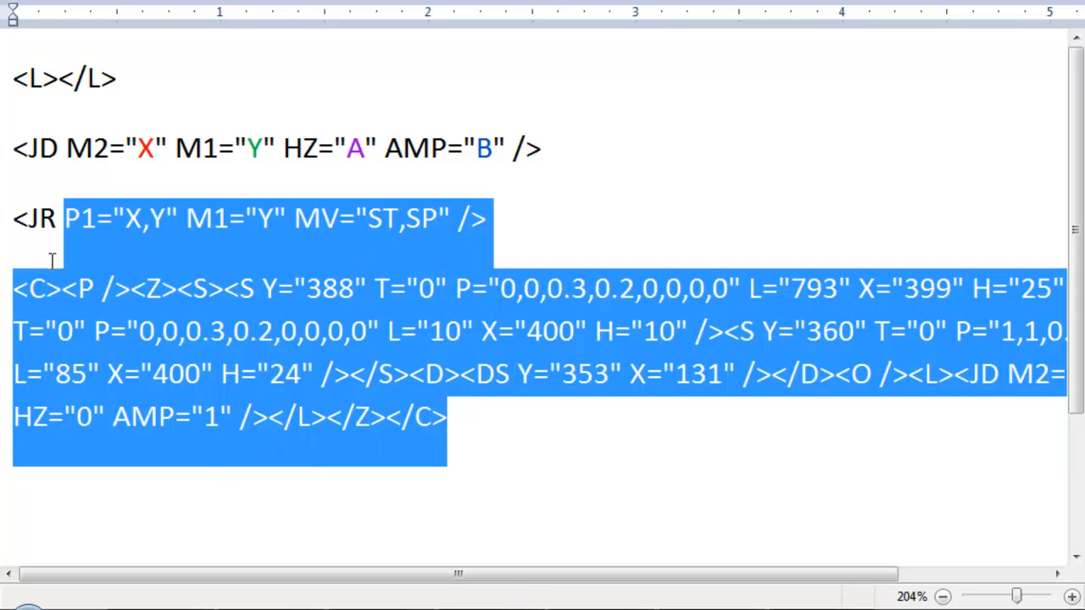
key(ctrl+c)
key(alt+Tab)
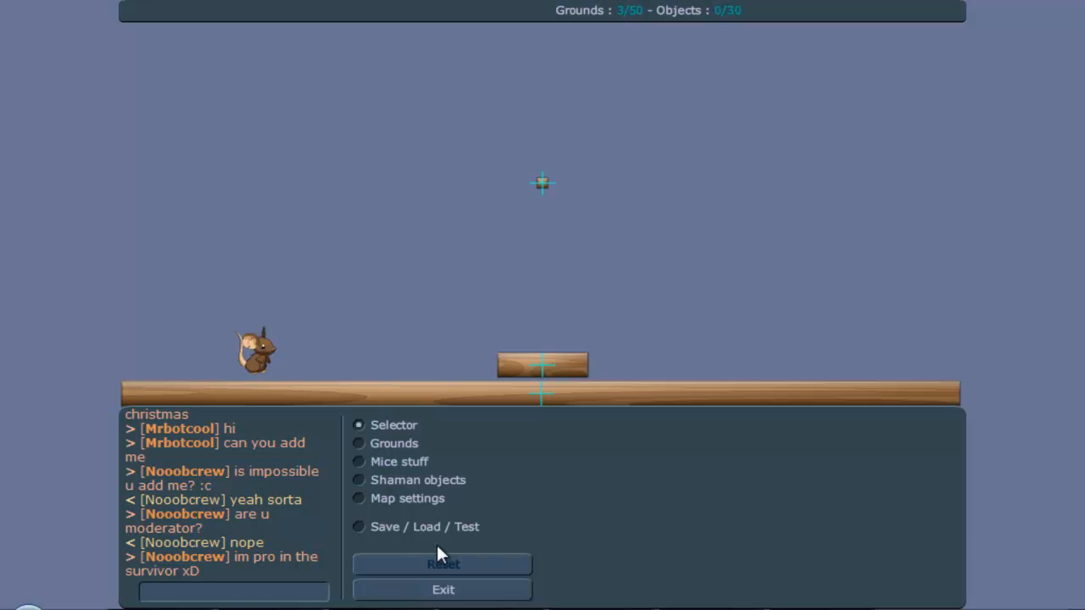
Step: Load the edited map code into the editor and validate it to start a test run
click(424, 526)
click(661, 564)
key(ctrl+v)
click(734, 585)
click(450, 533)
click(654, 431)
Step: Run and jump onto the plank to test it, return to editing, and turn on debug drawing
key(Right)
key(Up)
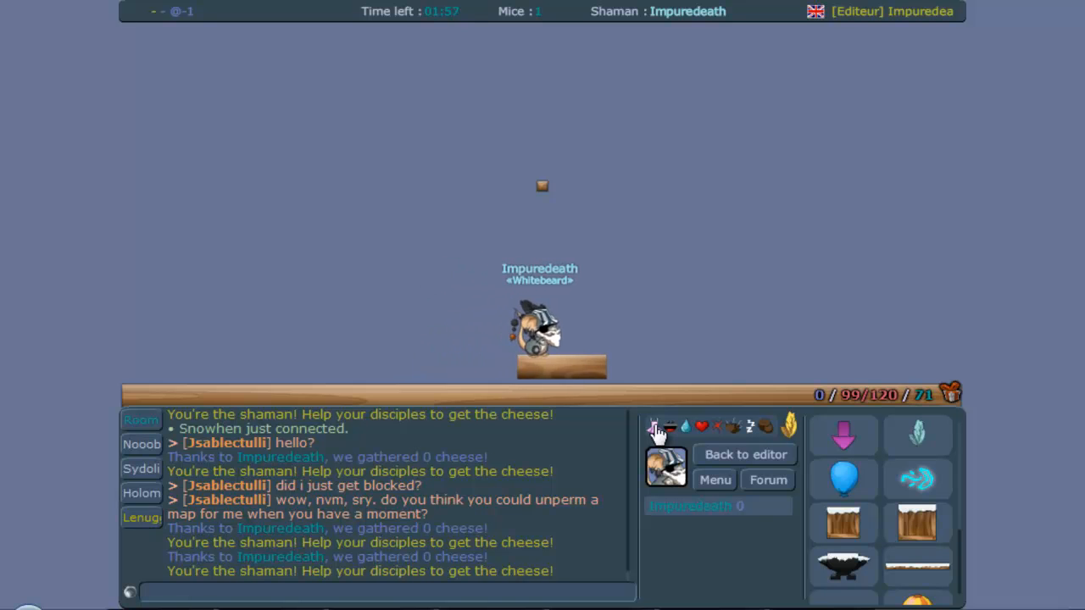
key(Left)
key(Left)
key(Up)
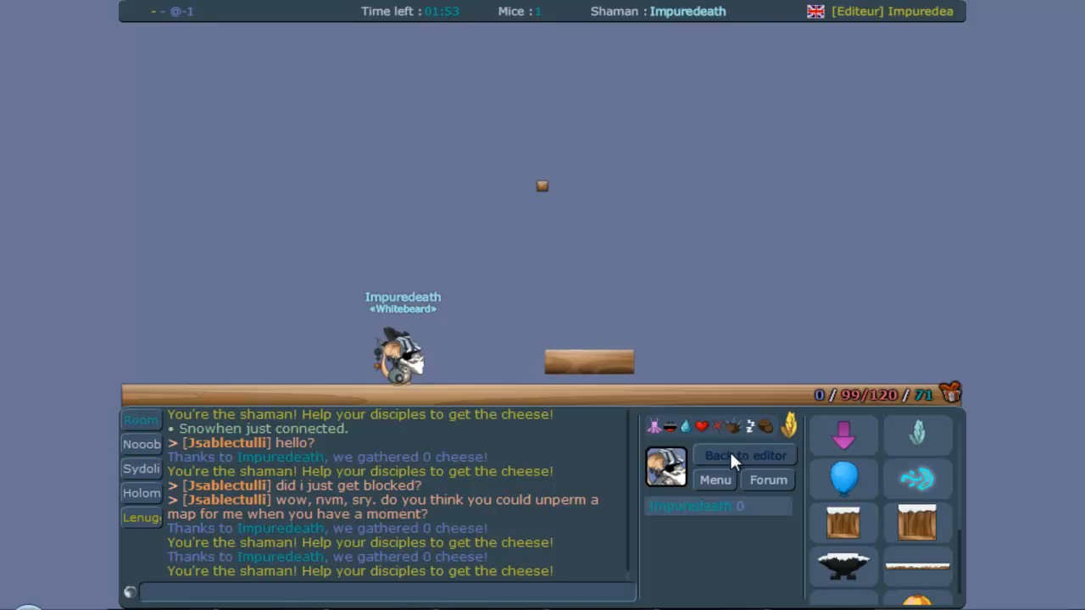
click(733, 457)
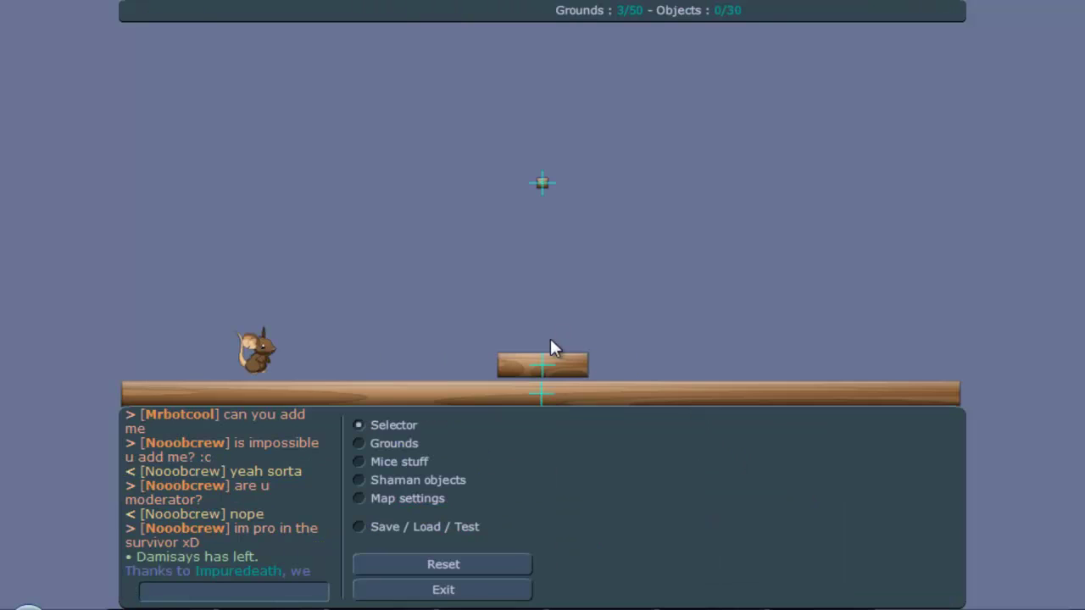
click(424, 526)
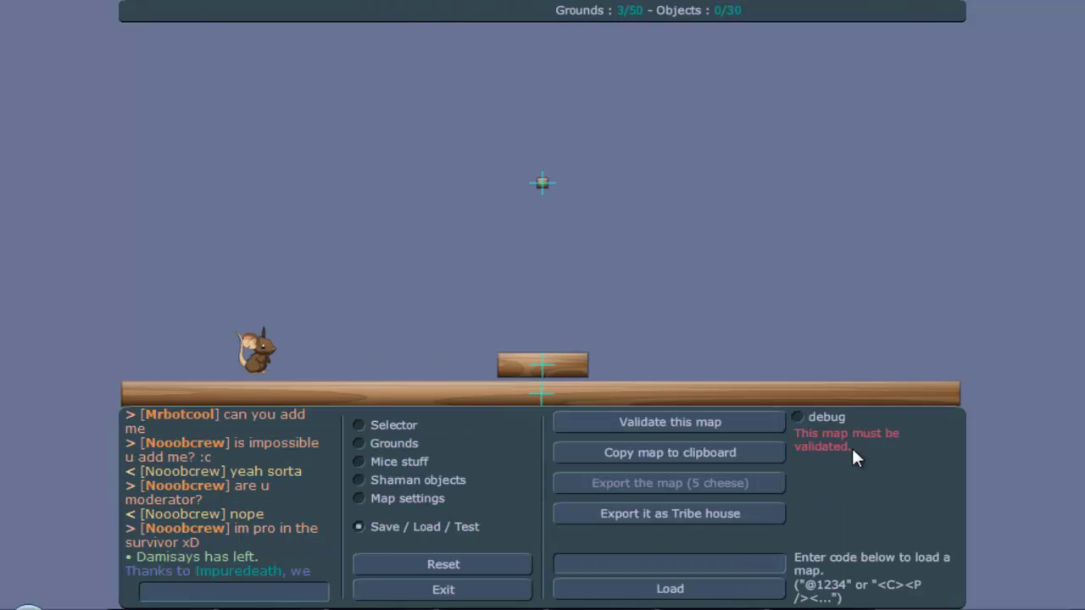
click(797, 418)
Step: Start the debug test run and jump the mouse onto the hanging plank
click(670, 422)
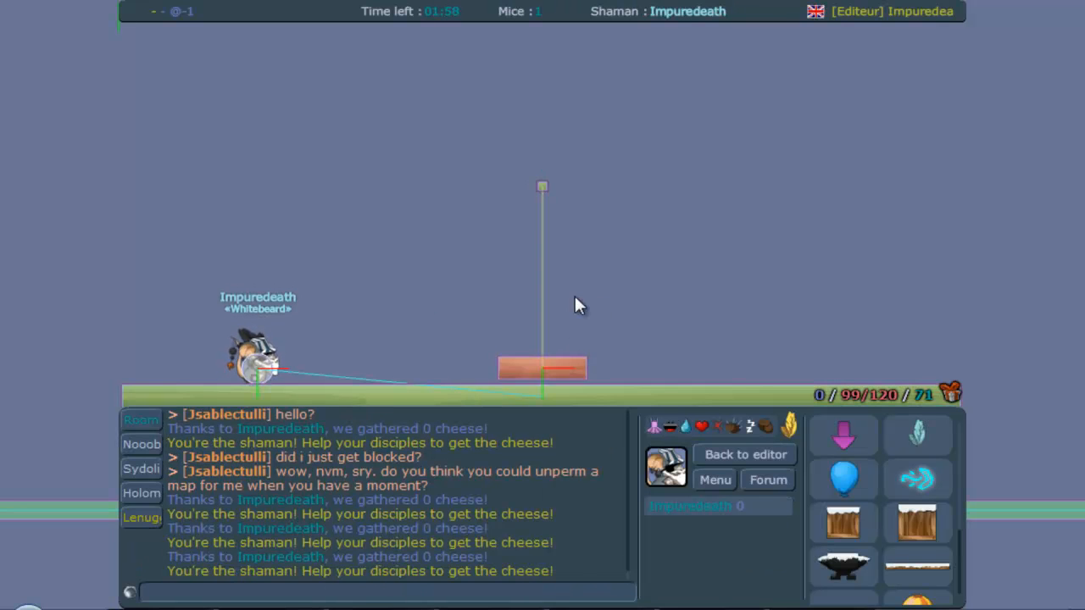
key(Right)
key(Up)
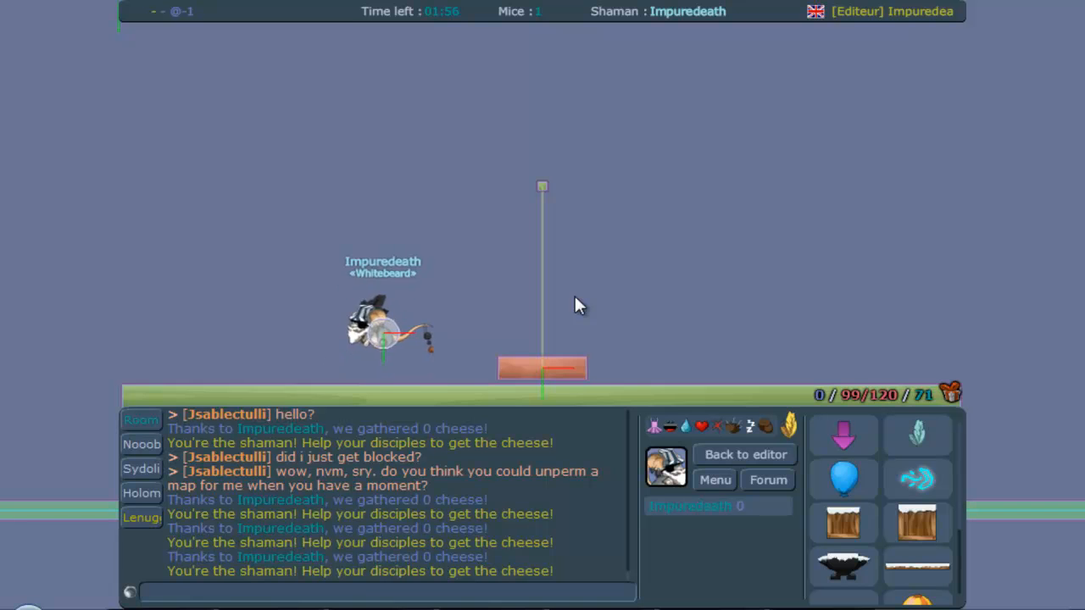
key(Right)
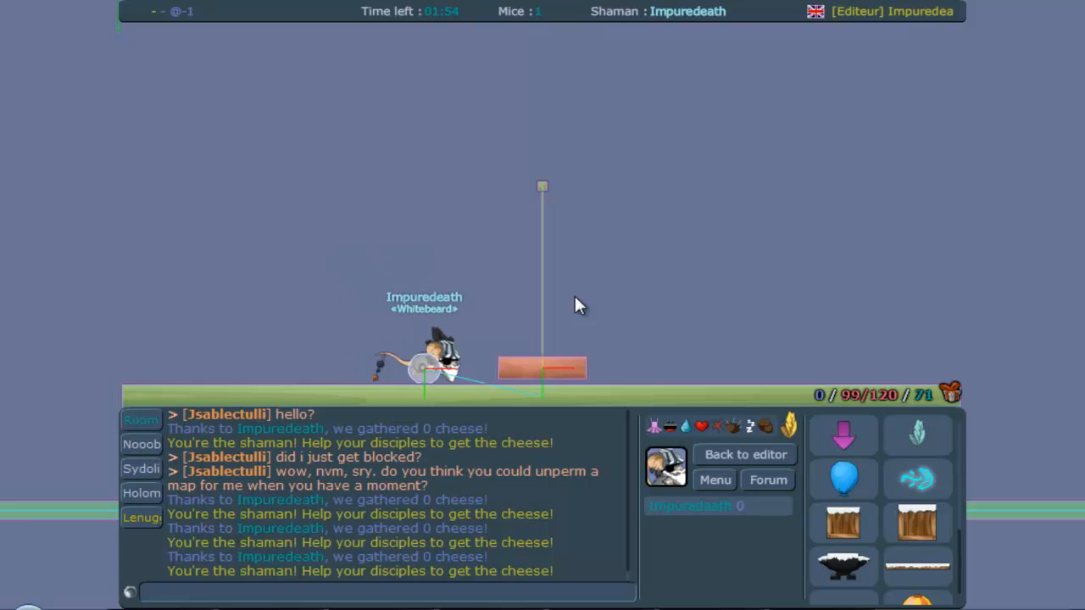
key(Right)
key(Up)
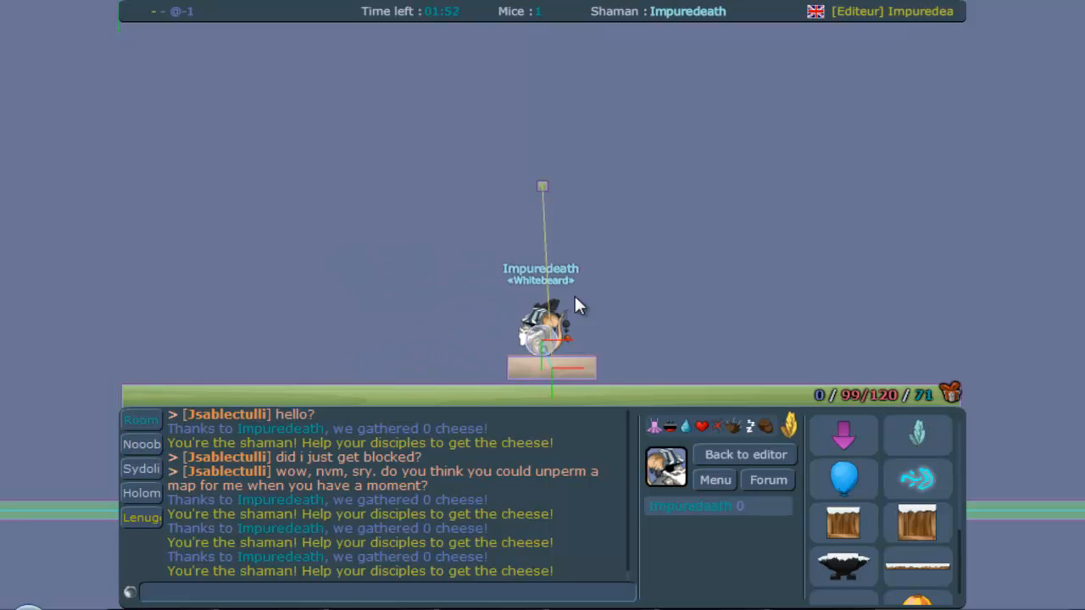
Step: Push the hanging plank left and right so it swings on its joint
key(Left)
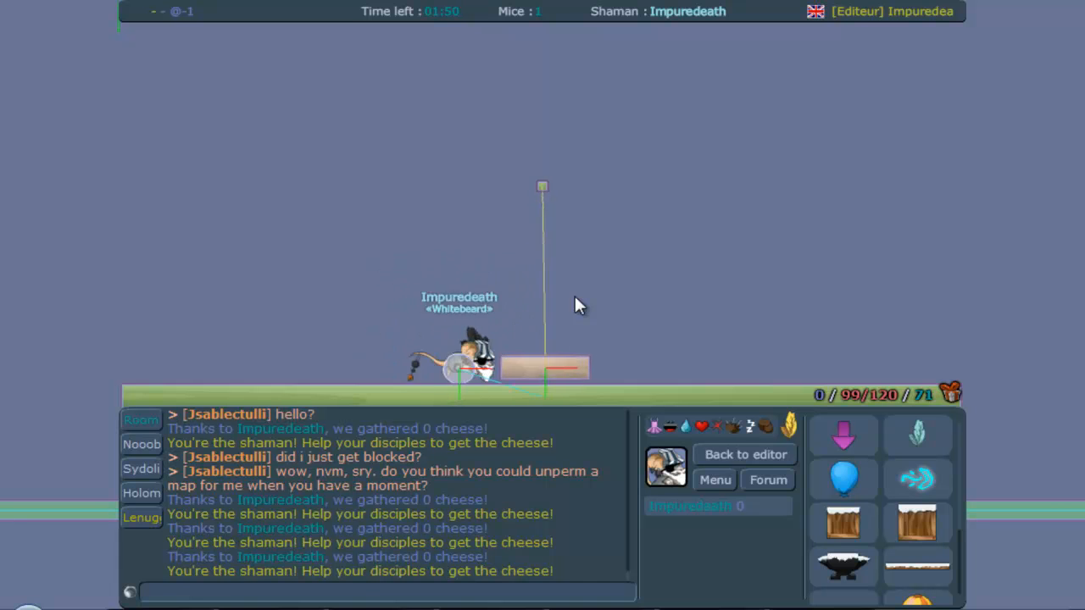
key(Right)
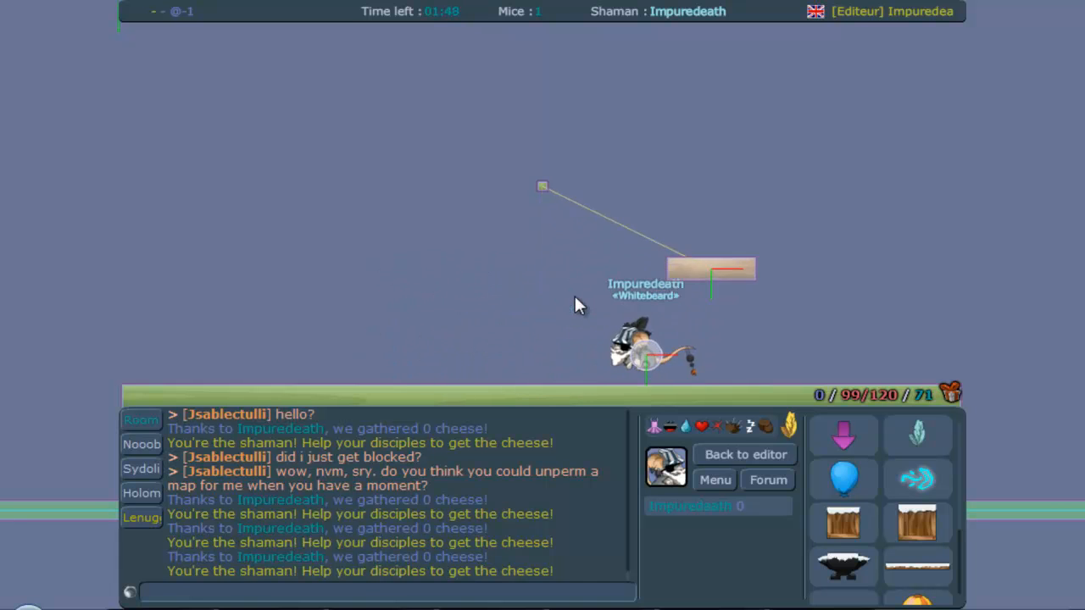
key(Right)
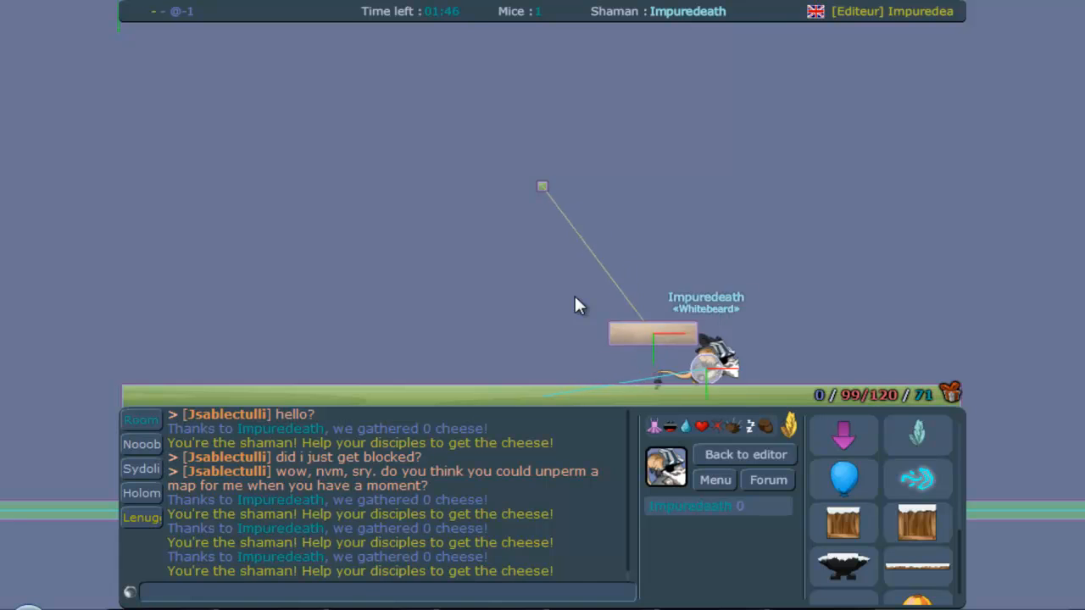
key(Left)
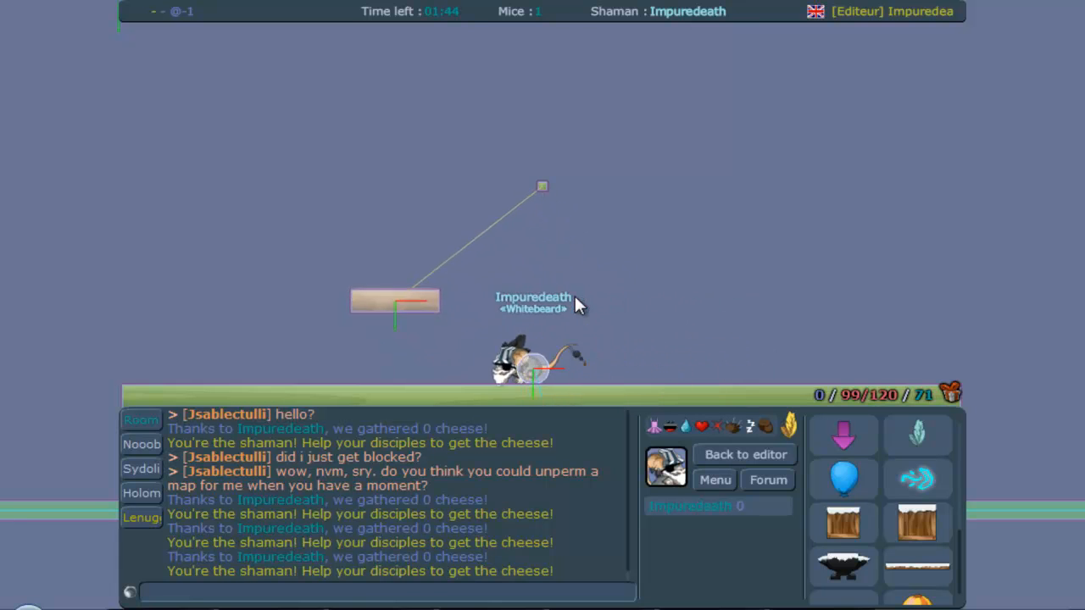
key(Left)
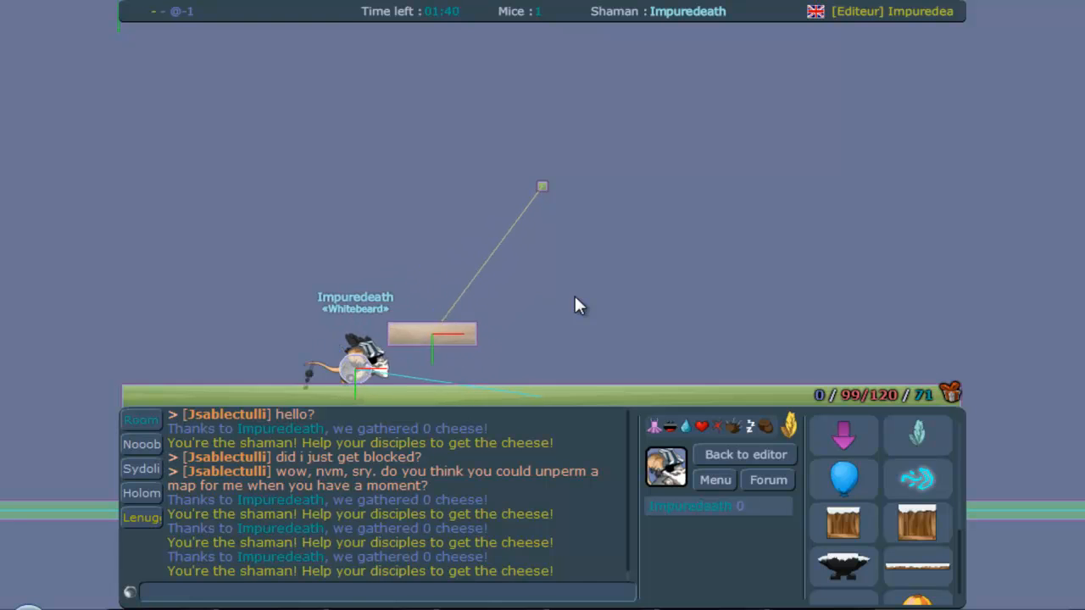
Step: Return to editing, switch to the document and set the joint's AMP value to 0
click(716, 454)
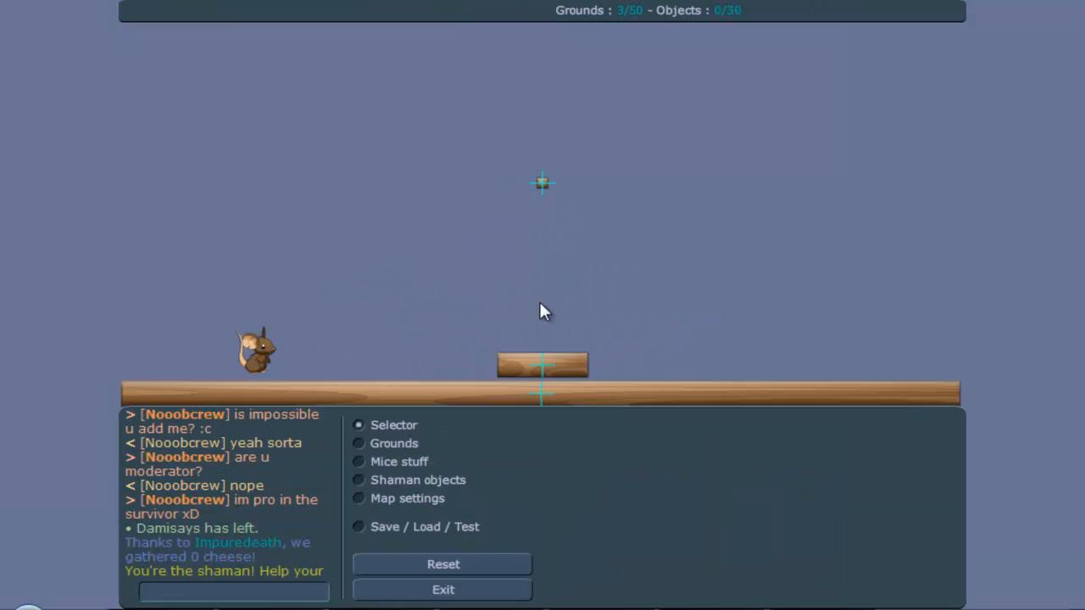
click(358, 527)
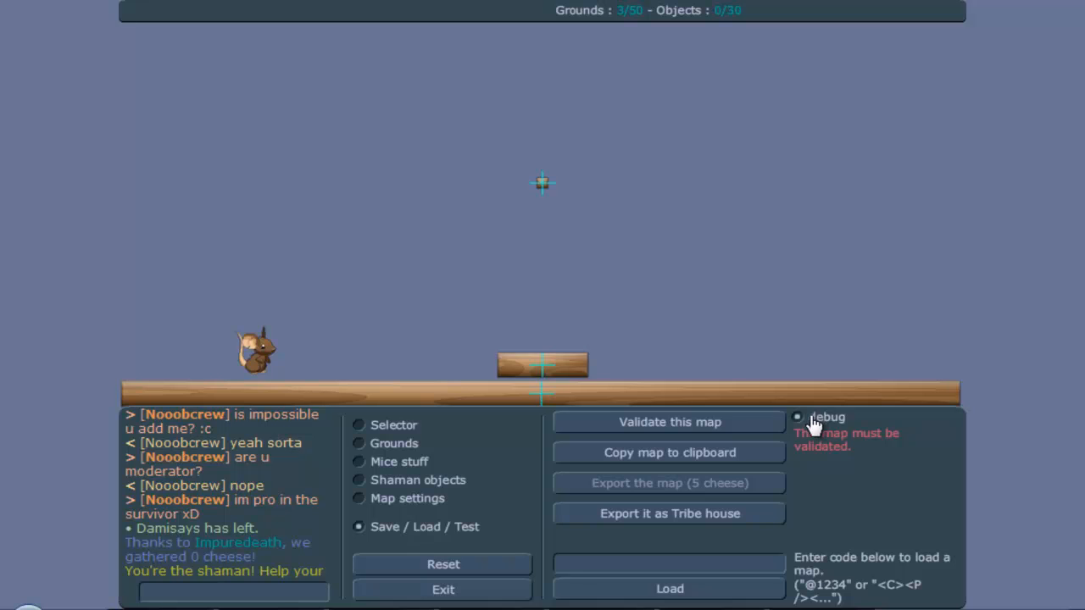
key(alt+Tab)
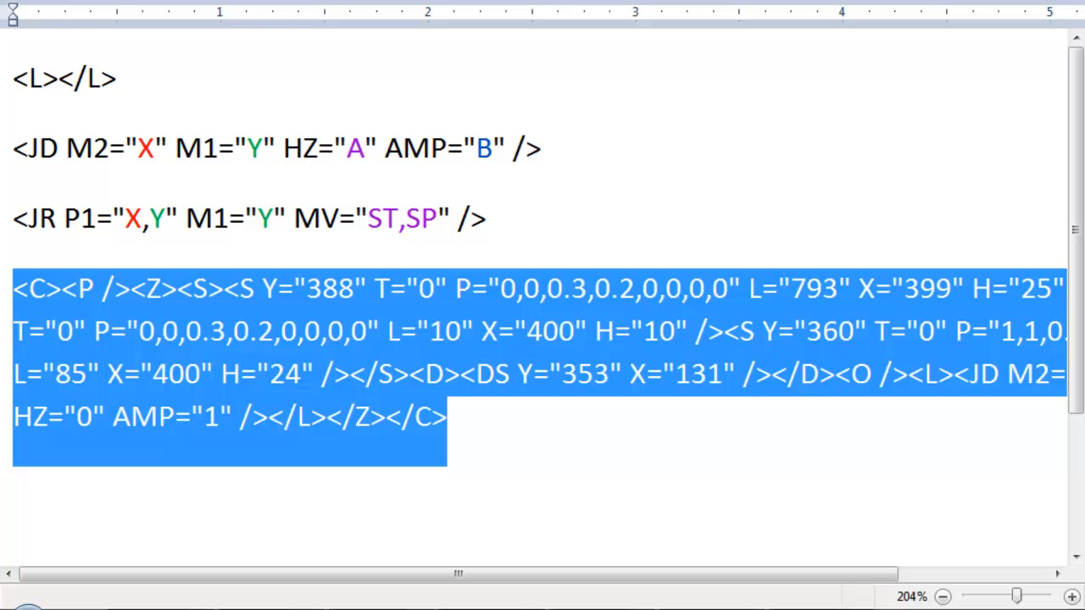
click(642, 488)
click(214, 415)
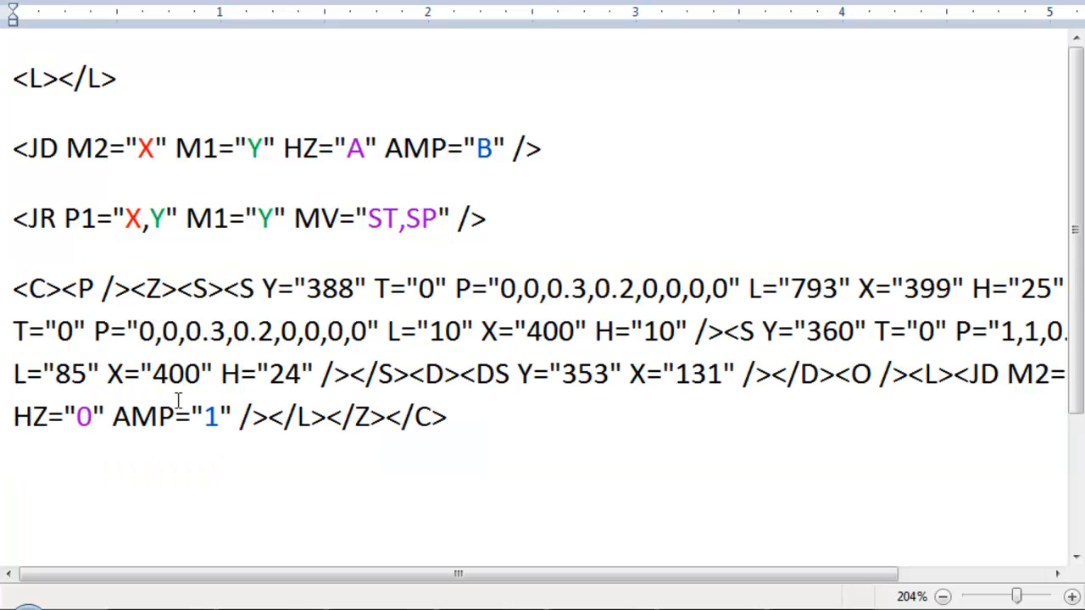
key(BackSpace)
text(0)
Step: Copy the whole map code, load it into the editor and start a test run
click(500, 438)
drag(500, 438, 25, 288)
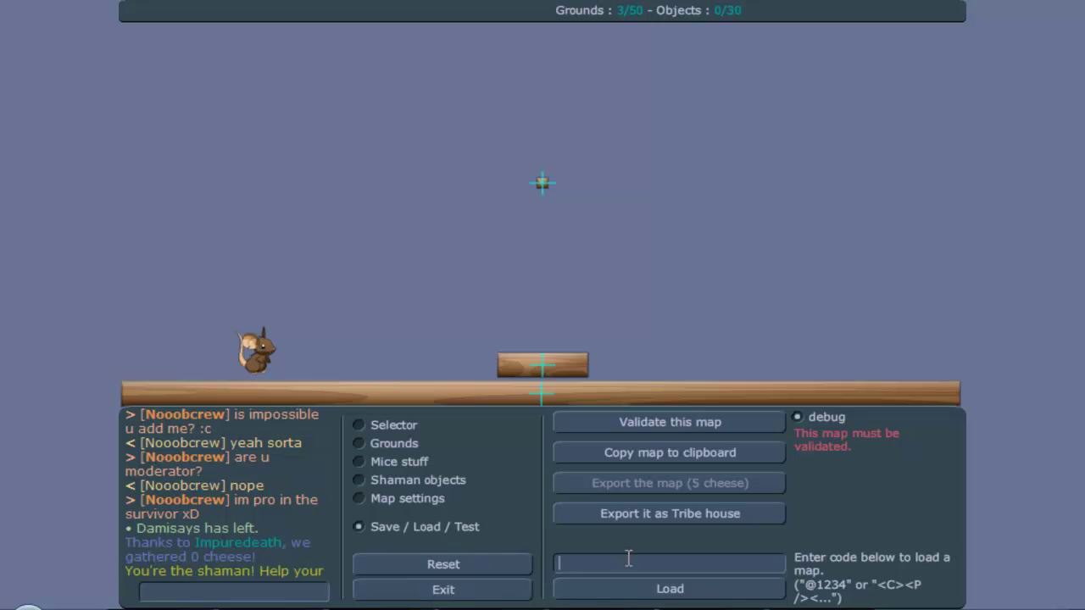
key(ctrl+v)
click(669, 589)
click(424, 526)
click(669, 421)
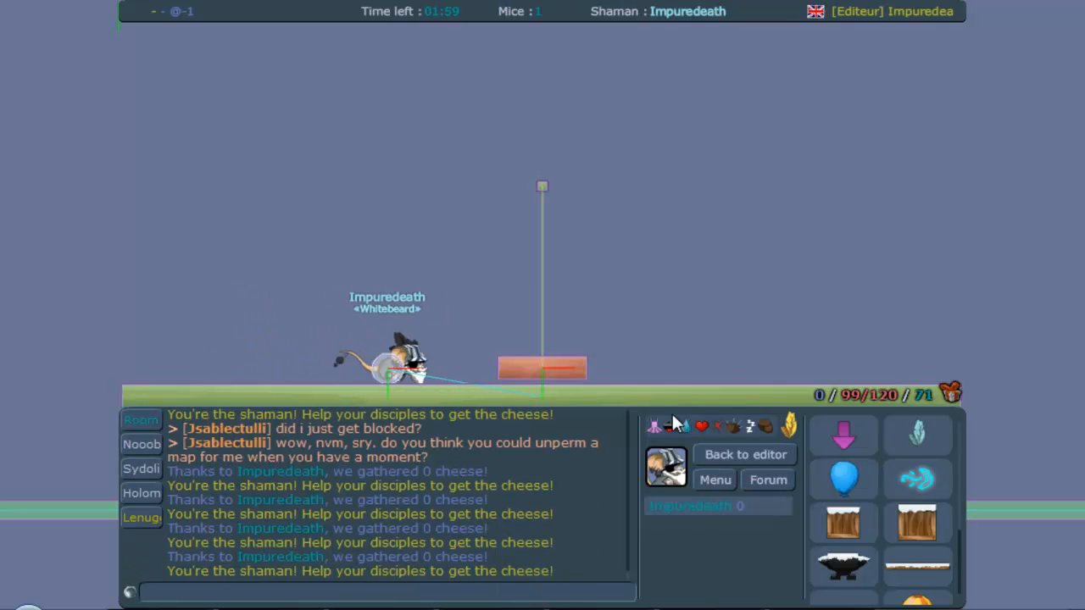
key(Right)
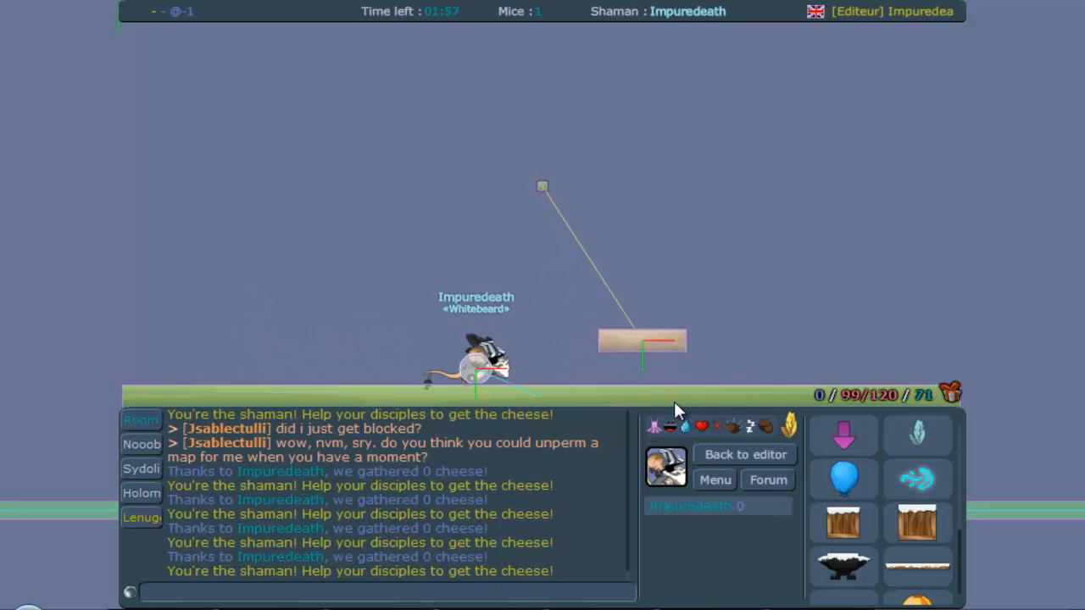
key(Right)
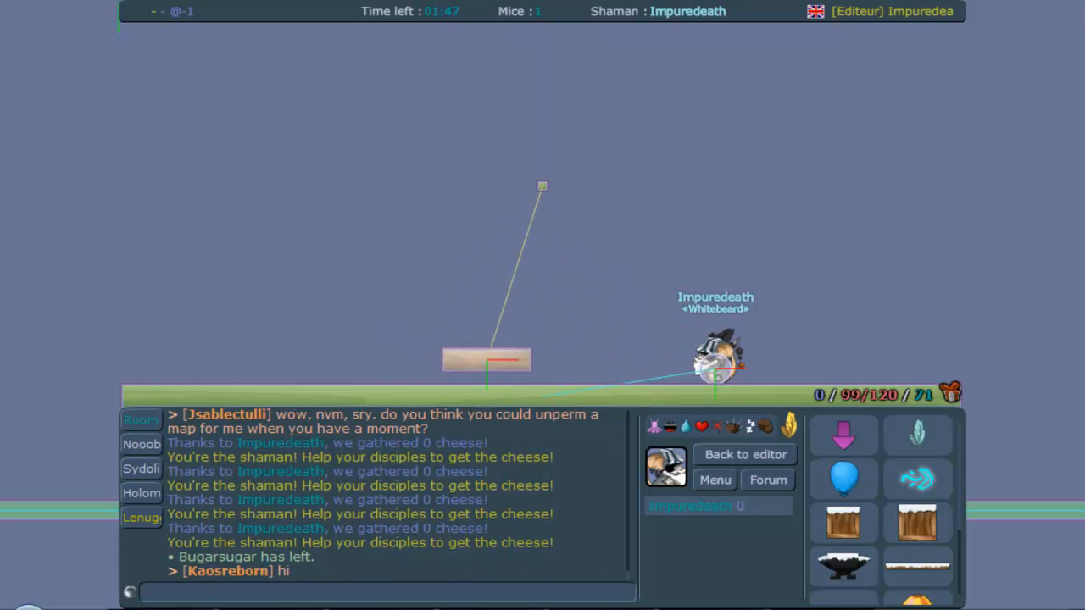
key(alt+Tab)
click(415, 416)
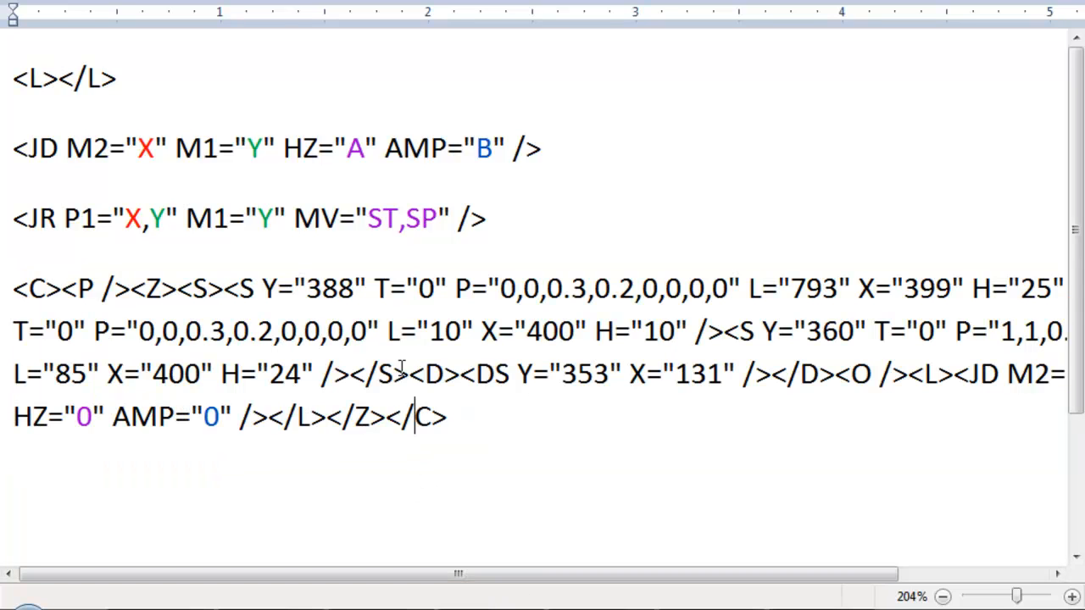
key(alt+Tab)
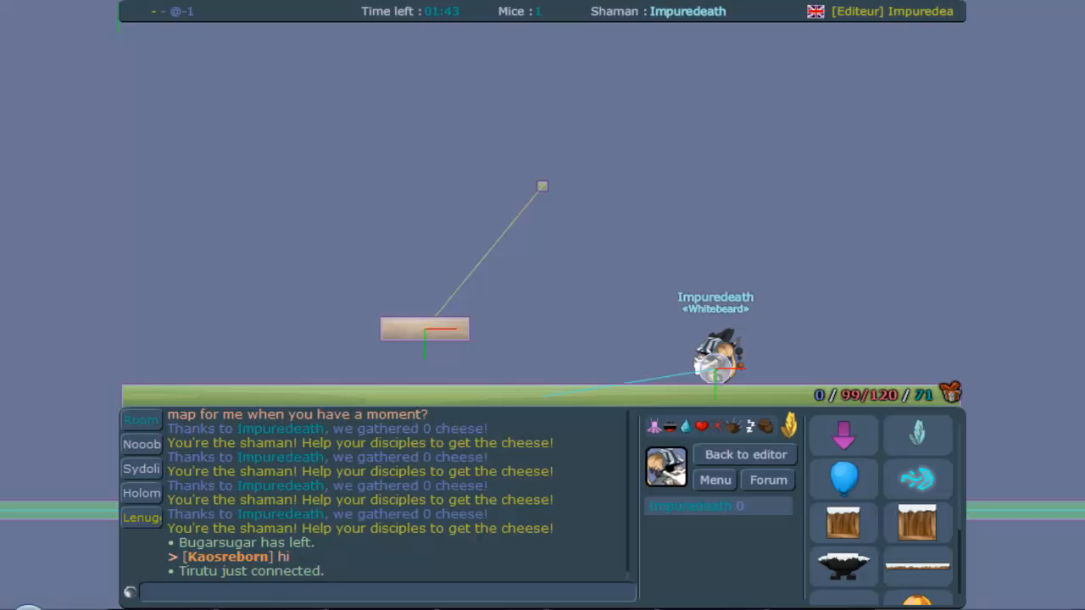
Step: End the test run and return to the editor in object-selection mode
click(720, 452)
click(423, 526)
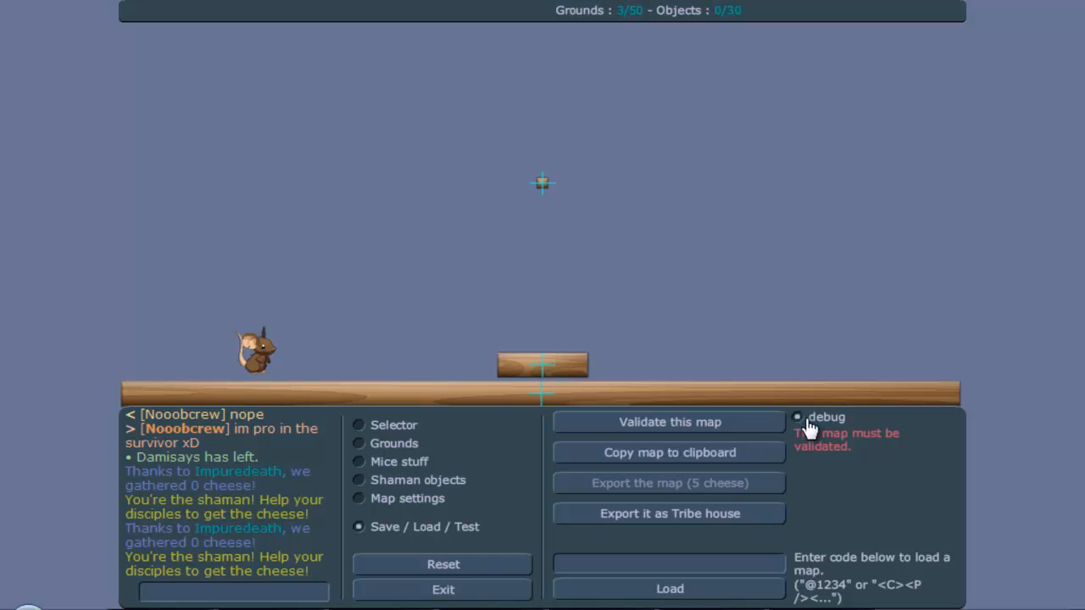
click(394, 425)
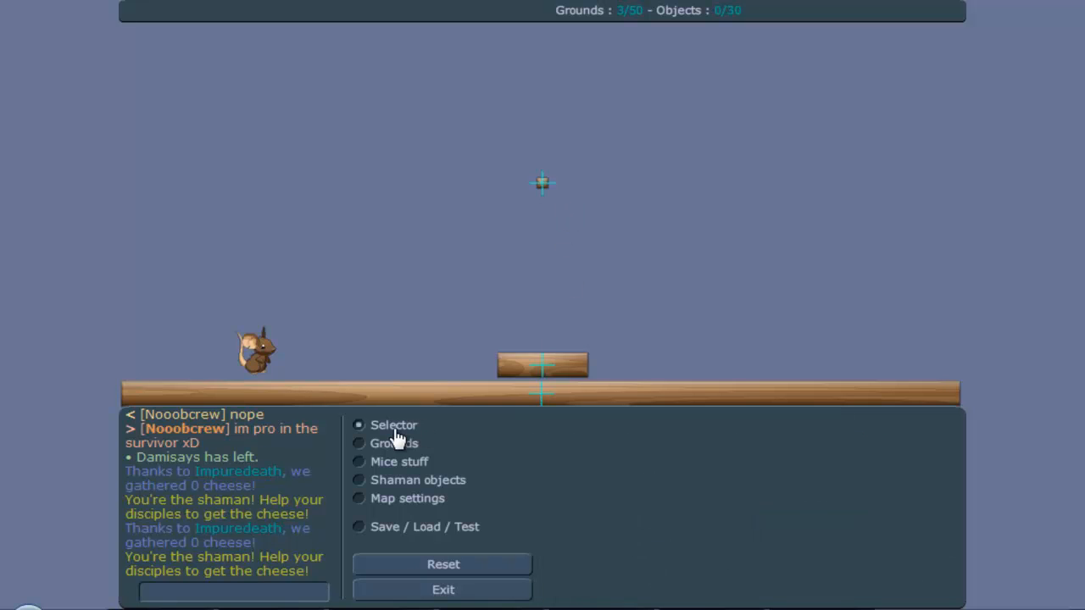
Step: Delete the anchor ground and small plank, reset the map, and choose Wood ground to draw
click(543, 185)
click(602, 488)
mouse_move(574, 374)
mouse_down()
mouse_move(568, 339)
mouse_move(585, 335)
mouse_up()
click(581, 487)
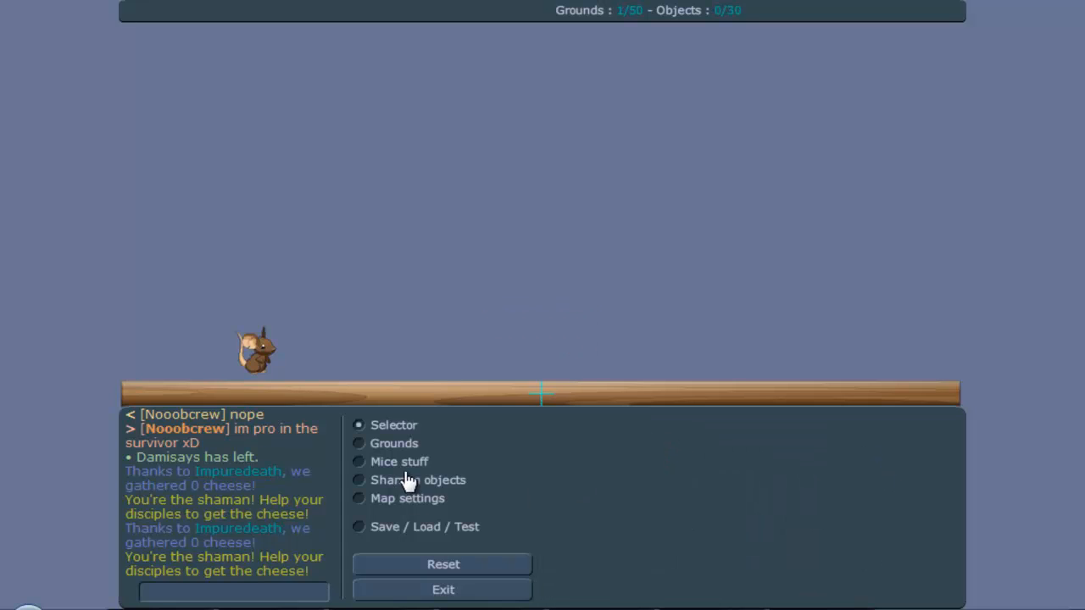
click(442, 565)
click(360, 443)
Step: Draw a long wooden floor across the bottom and a small plank floating above it
drag(129, 377, 971, 409)
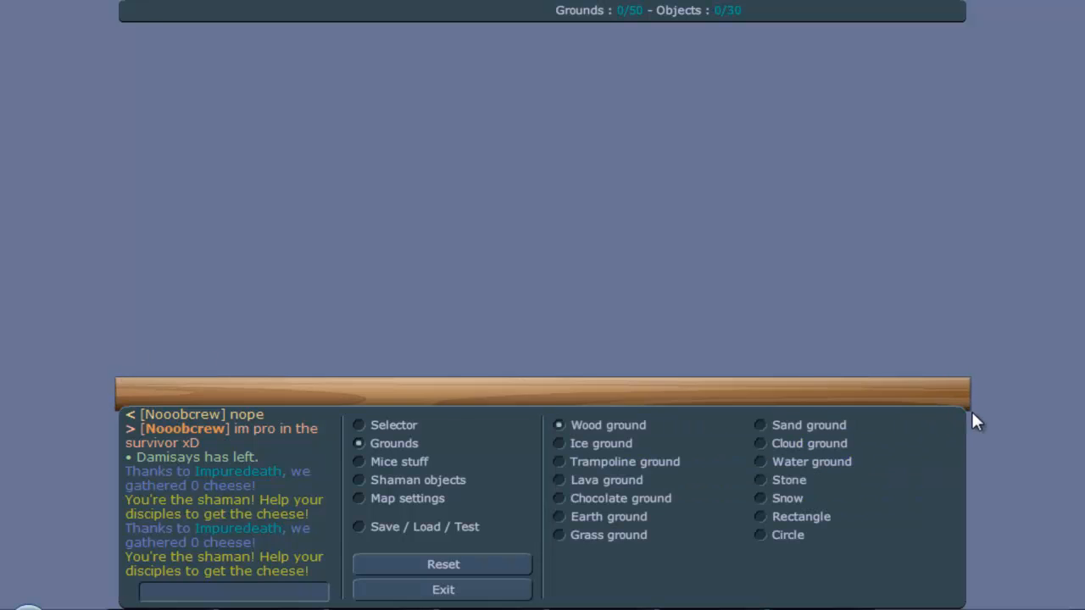
drag(478, 277, 691, 303)
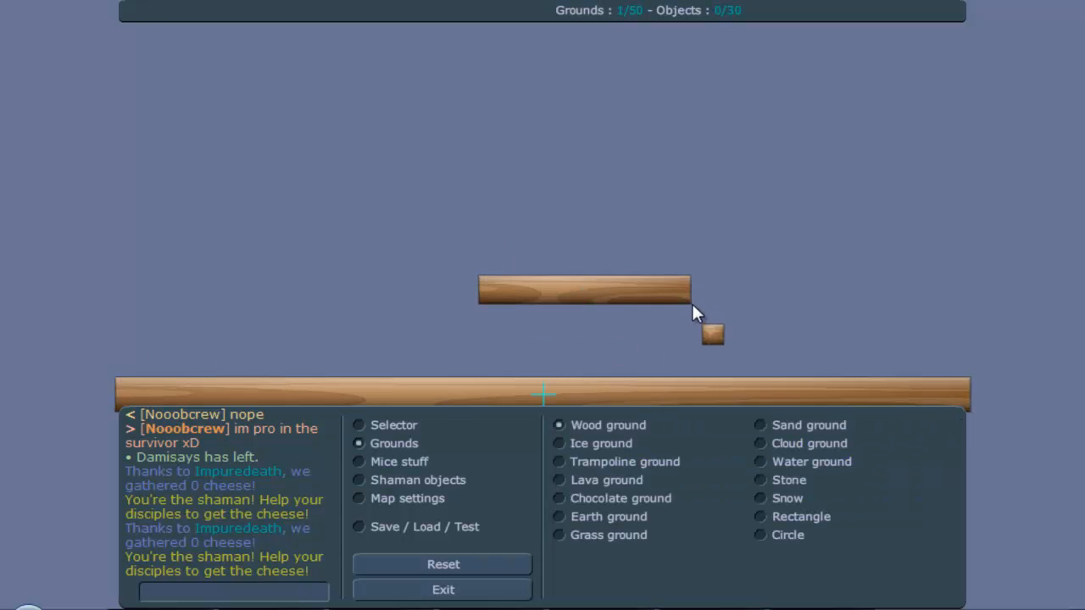
click(359, 425)
drag(584, 296, 539, 272)
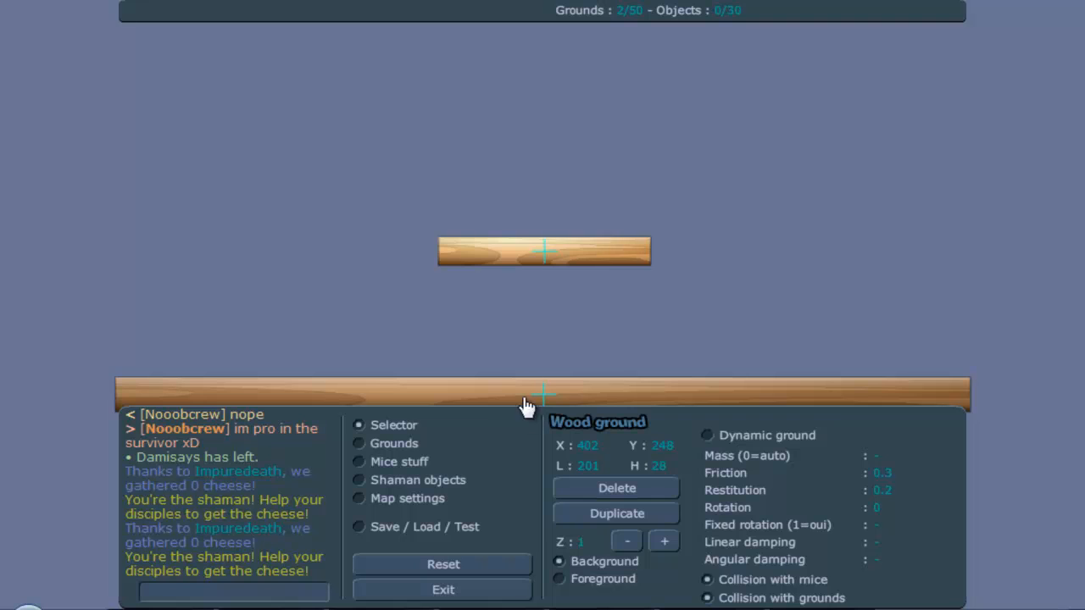
Step: Place a mouse spawn point on the wooden floor
click(399, 462)
click(604, 462)
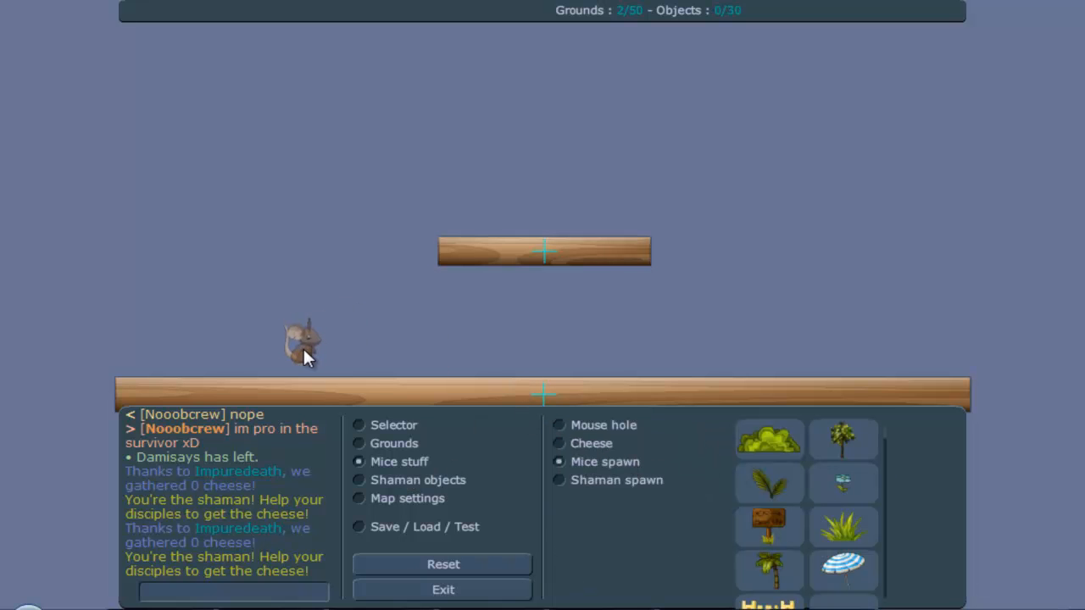
click(303, 348)
click(394, 425)
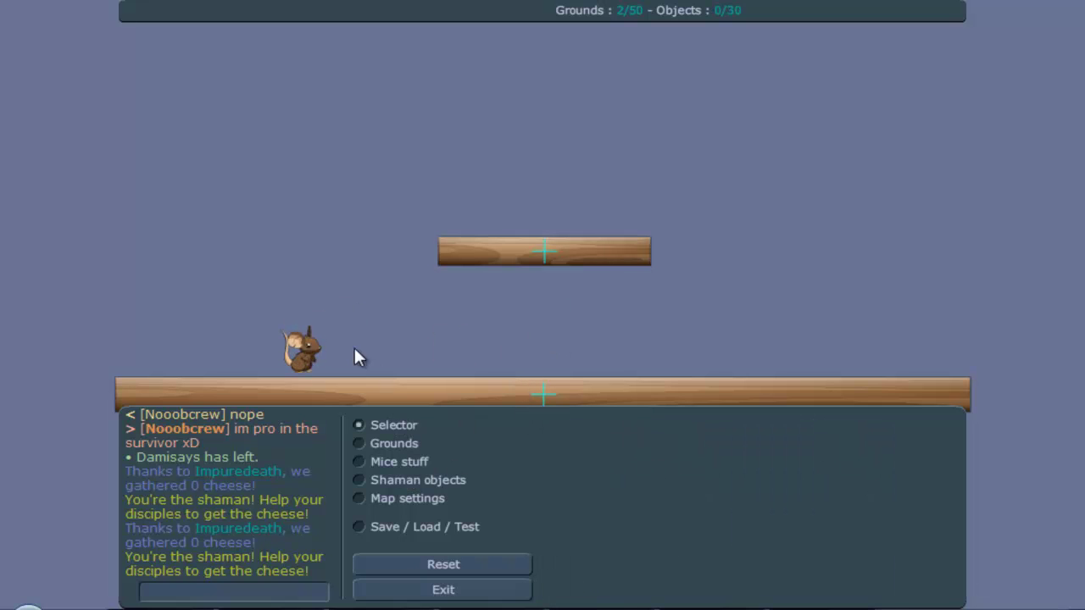
click(298, 350)
Step: Make the floating plank a dynamic ground and copy the map code to the clipboard
click(508, 261)
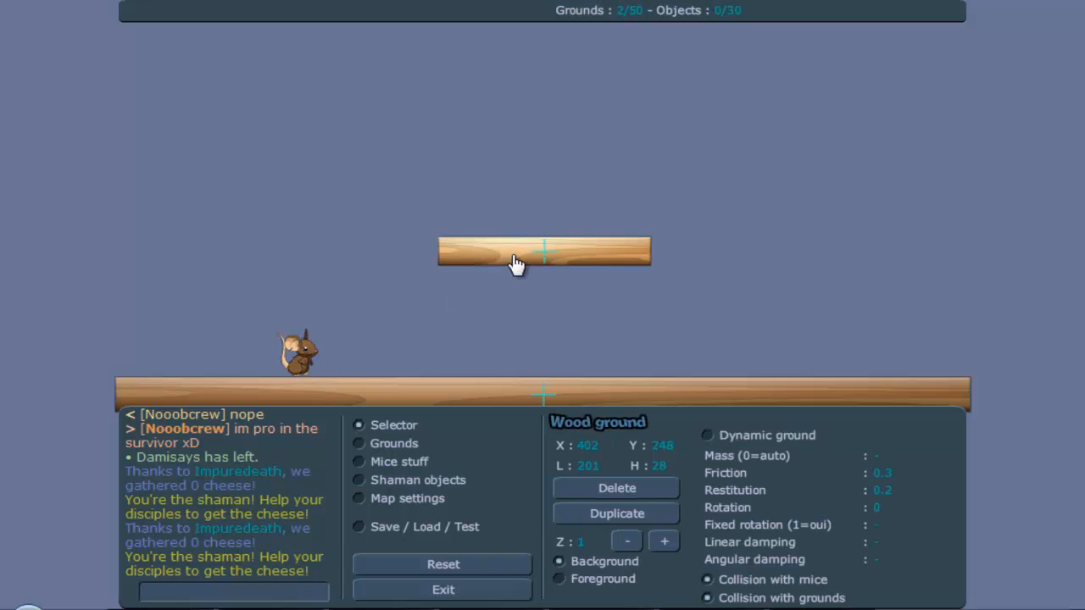
click(425, 527)
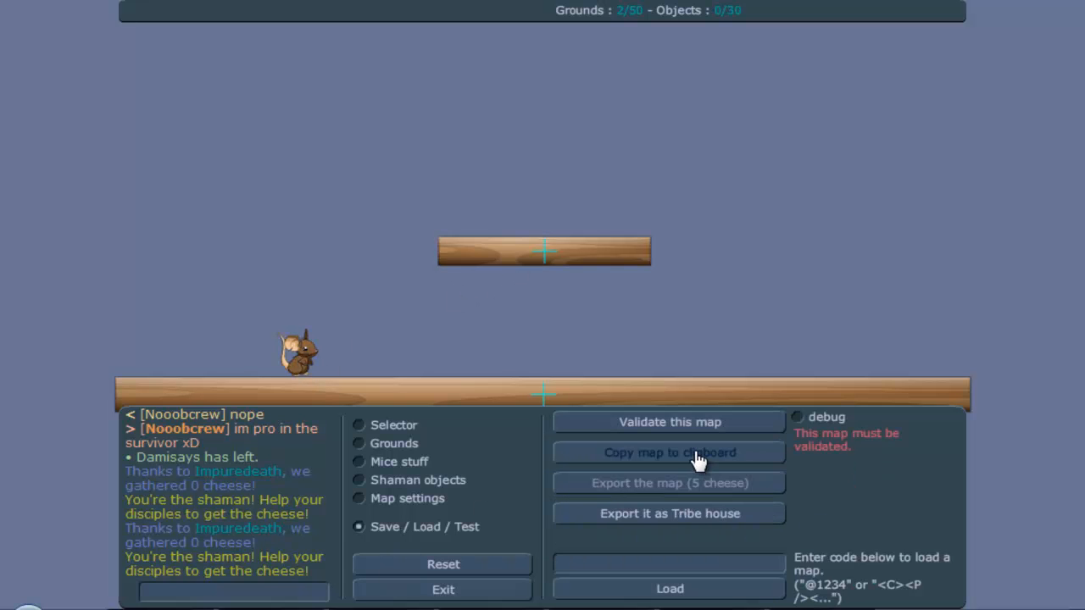
click(696, 454)
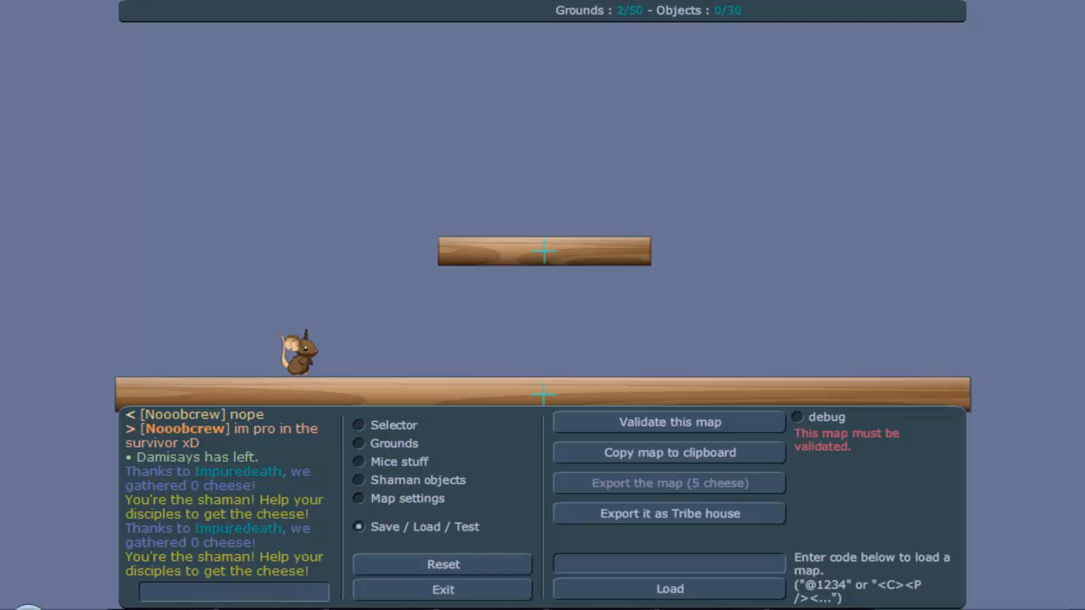
click(393, 424)
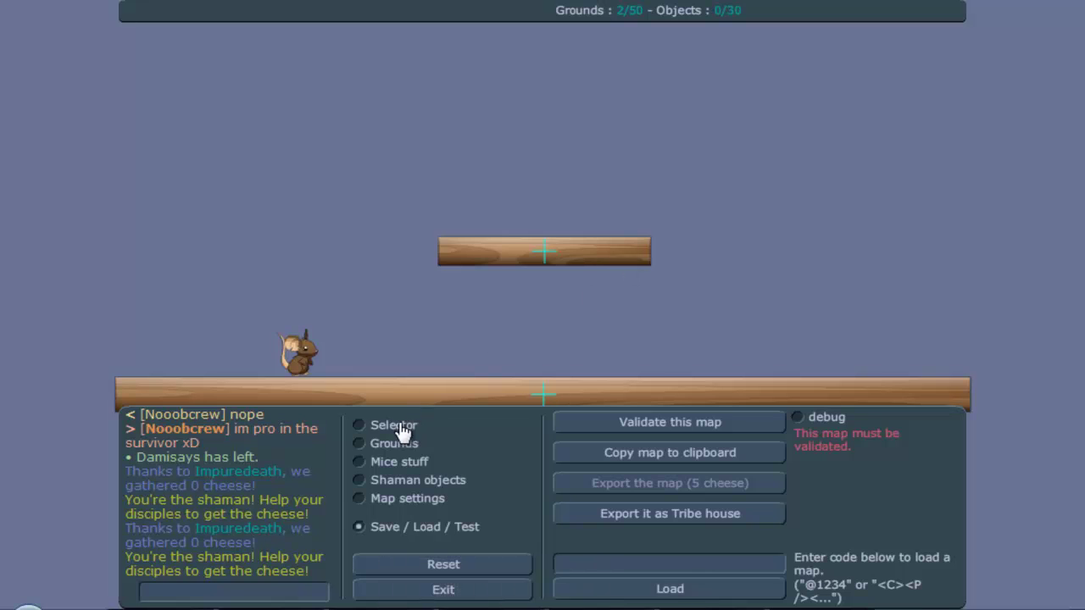
click(605, 259)
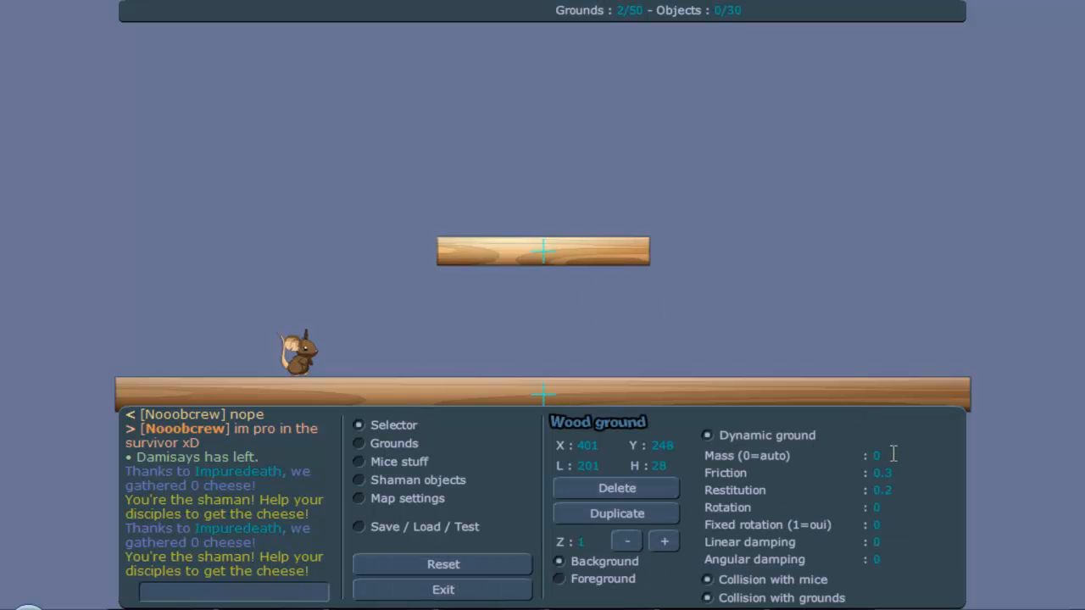
click(424, 527)
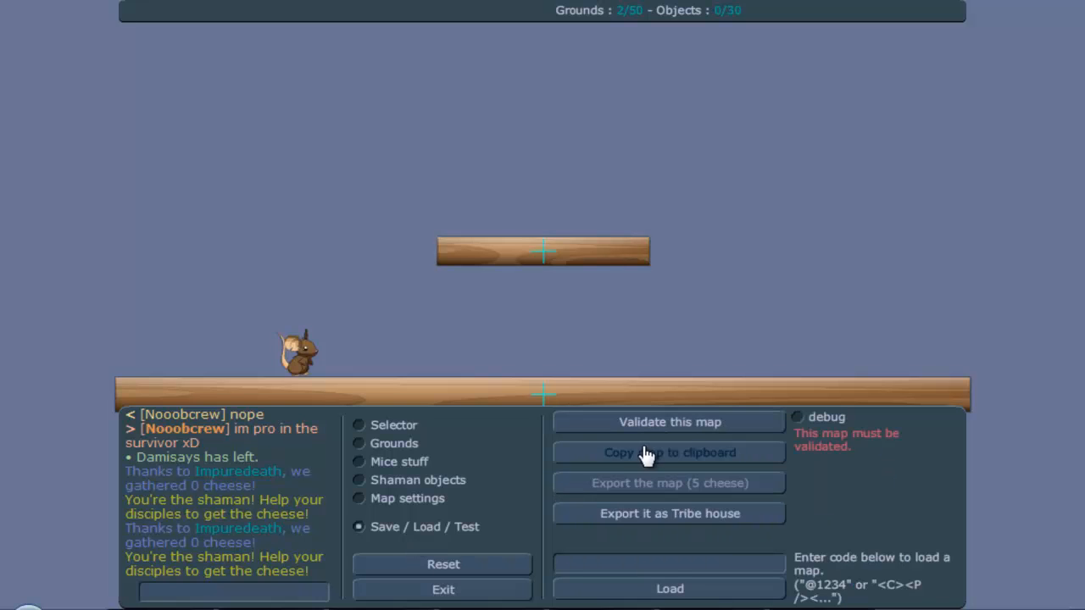
Step: Paste the newly copied map code over the old <C> block in the Word document
click(644, 454)
key(alt+Tab)
drag(449, 419, 34, 332)
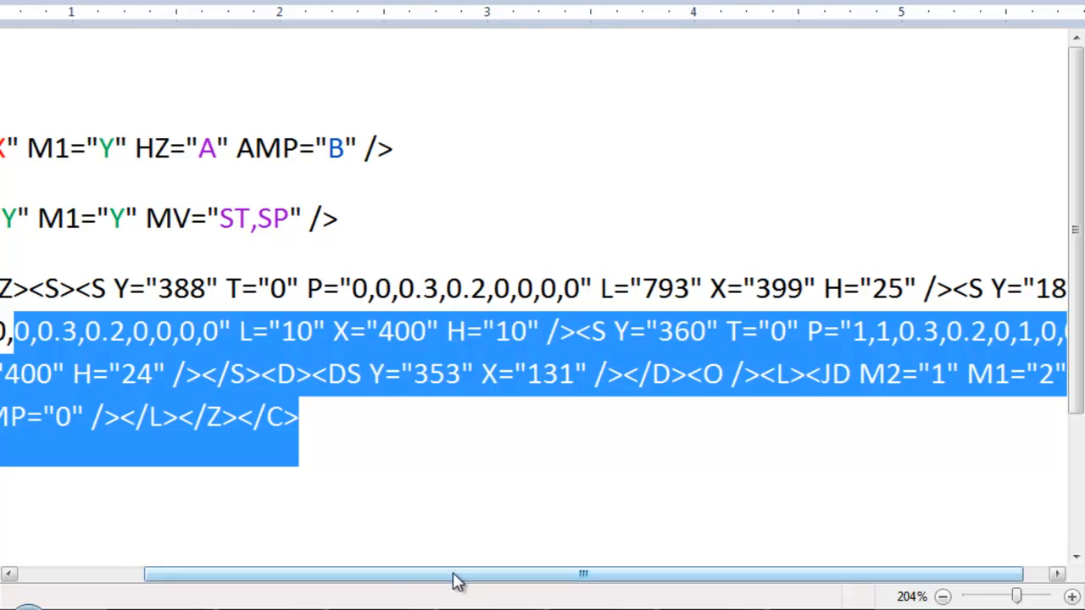
drag(458, 574, 398, 576)
click(500, 444)
drag(449, 419, 6, 292)
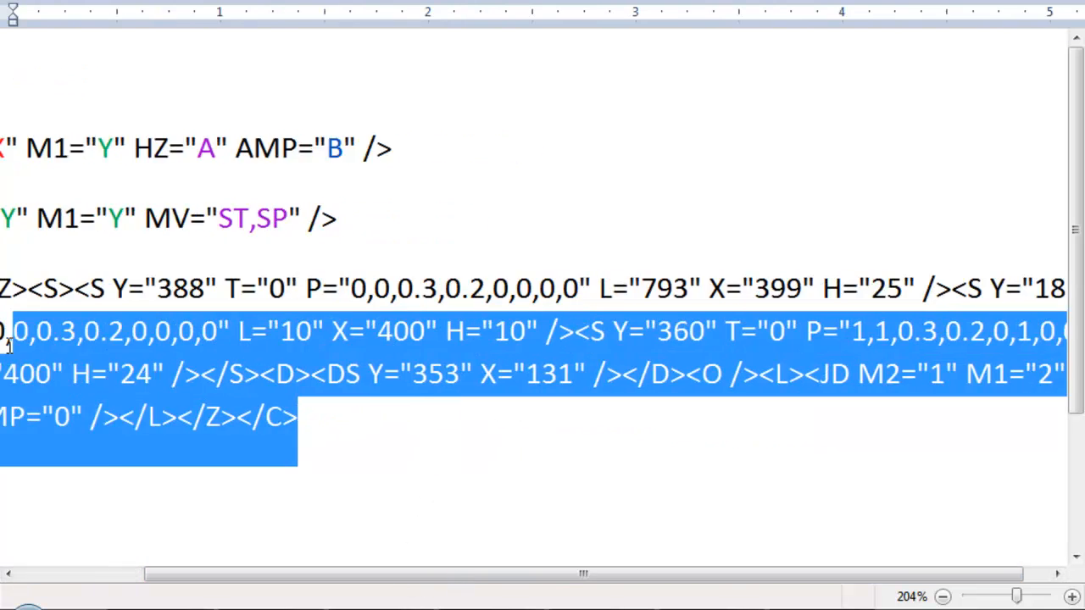
key(ctrl+v)
drag(385, 576, 521, 572)
mouse_move(750, 572)
mouse_down()
mouse_move(279, 560)
mouse_move(788, 559)
mouse_move(303, 550)
mouse_move(449, 574)
mouse_move(310, 575)
mouse_up()
Step: Insert an empty <L></L> joint section right after <O /> in the map code
drag(117, 78, 12, 78)
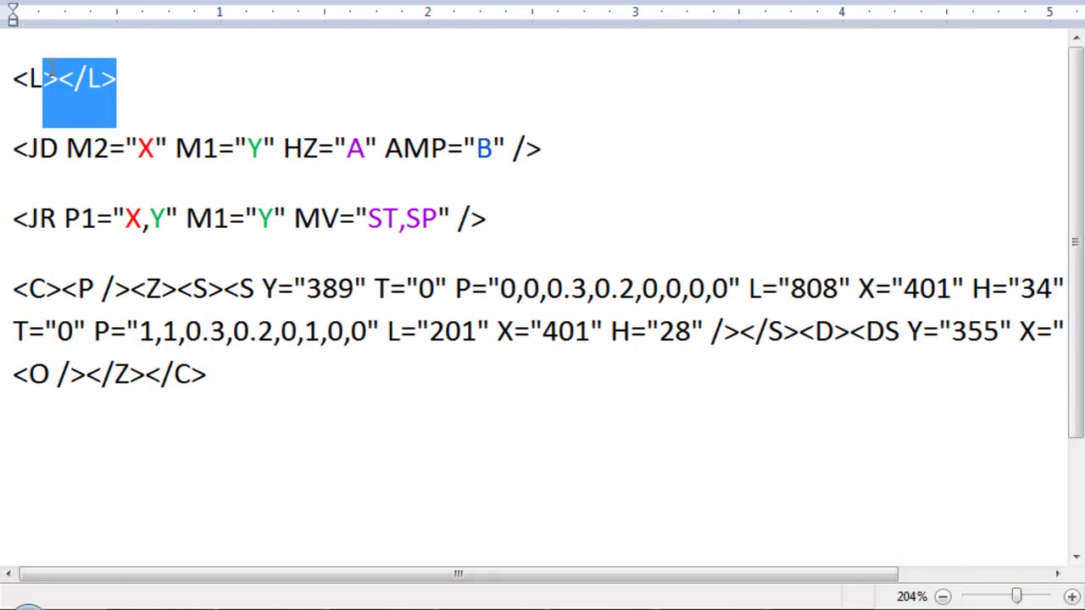
click(92, 373)
key(ctrl+v)
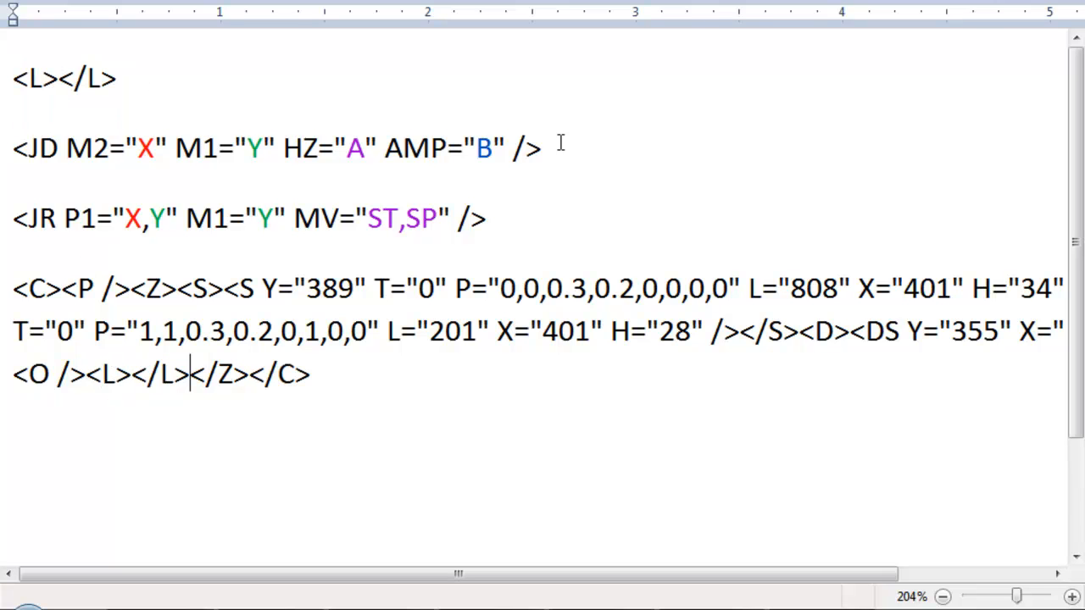
Step: Paste the <JR .../> joint template between <L> and </L>, values still placeholders
drag(488, 219, 7, 222)
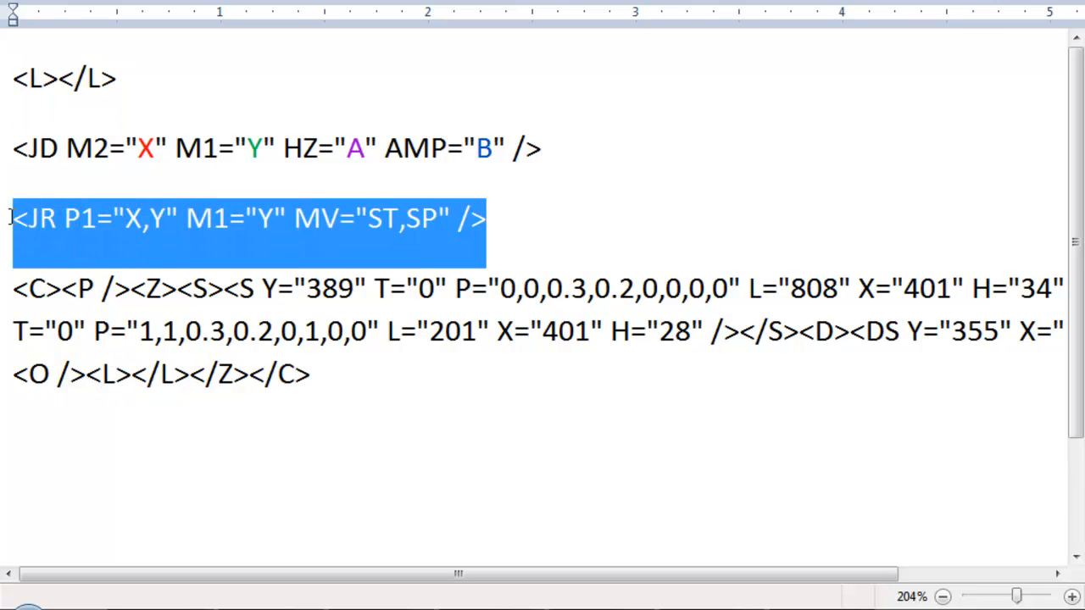
key(ctrl+c)
click(139, 374)
key(ctrl+v)
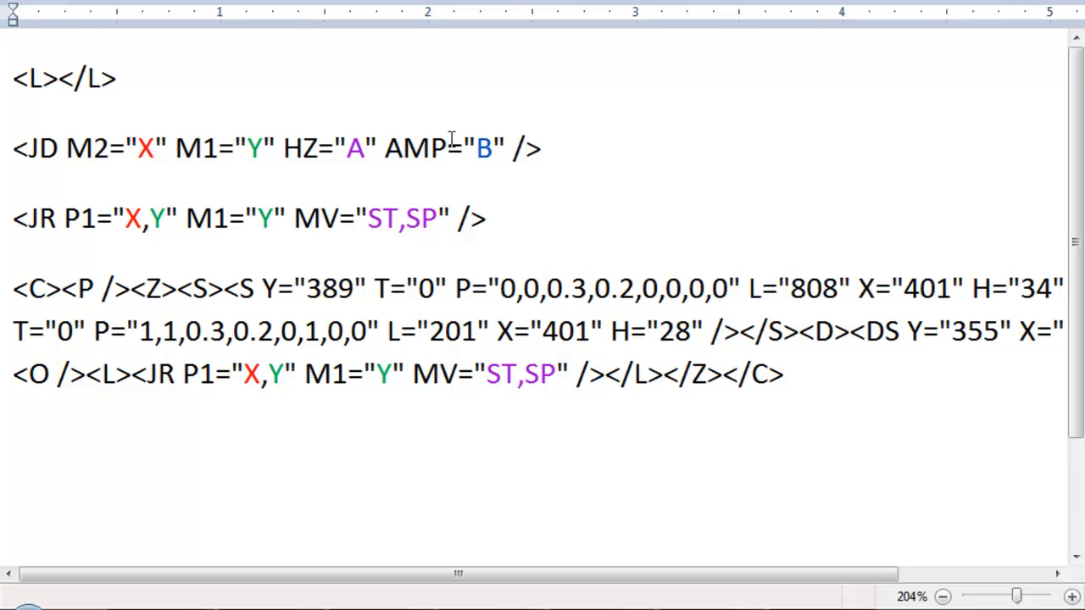
drag(68, 148, 479, 146)
click(402, 413)
double_click(197, 374)
click(217, 373)
double_click(203, 374)
click(232, 374)
drag(244, 376, 290, 377)
click(296, 374)
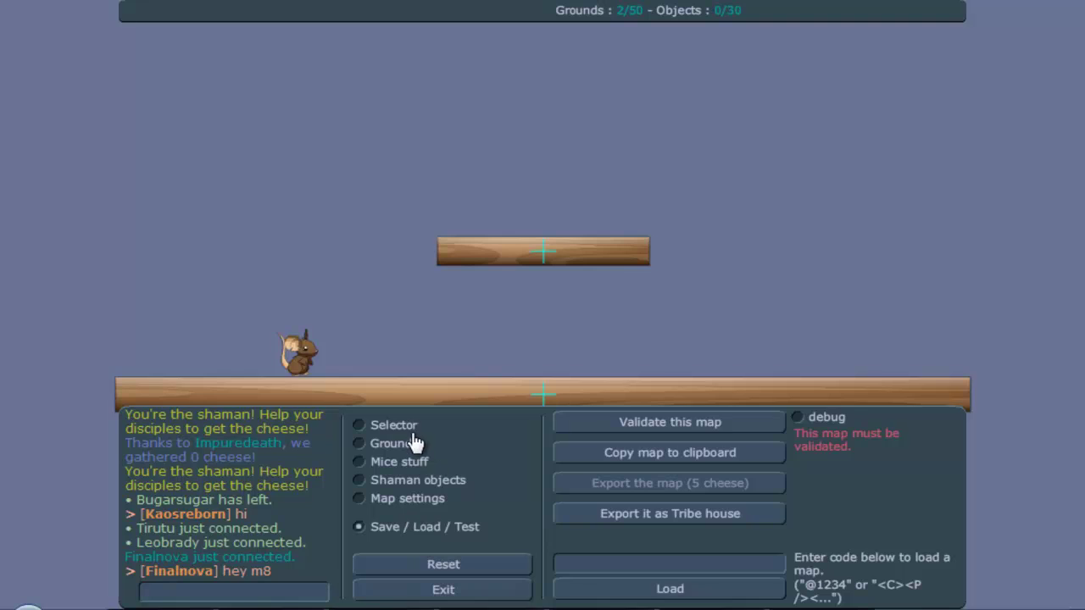
Step: Move the floating plank slightly higher and set its X position to 400
click(395, 426)
click(529, 256)
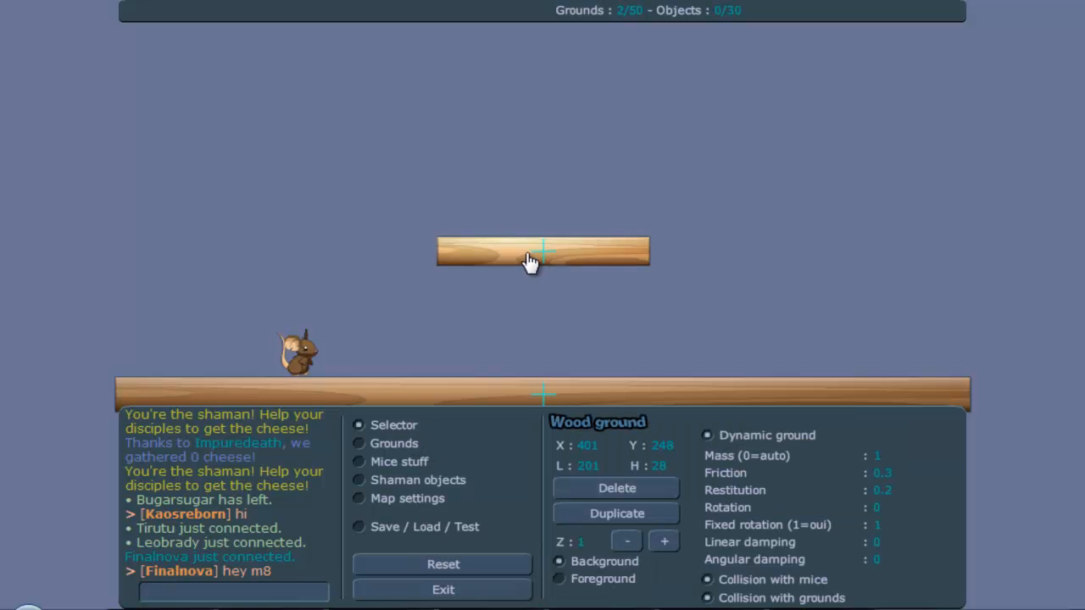
drag(529, 257, 529, 240)
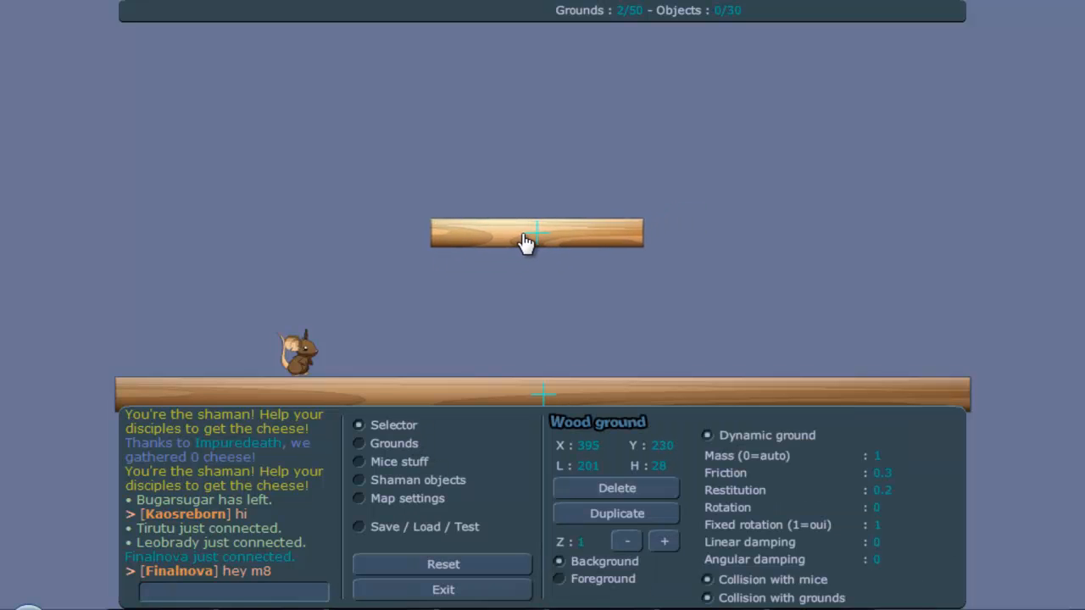
double_click(588, 445)
text(400)
click(474, 527)
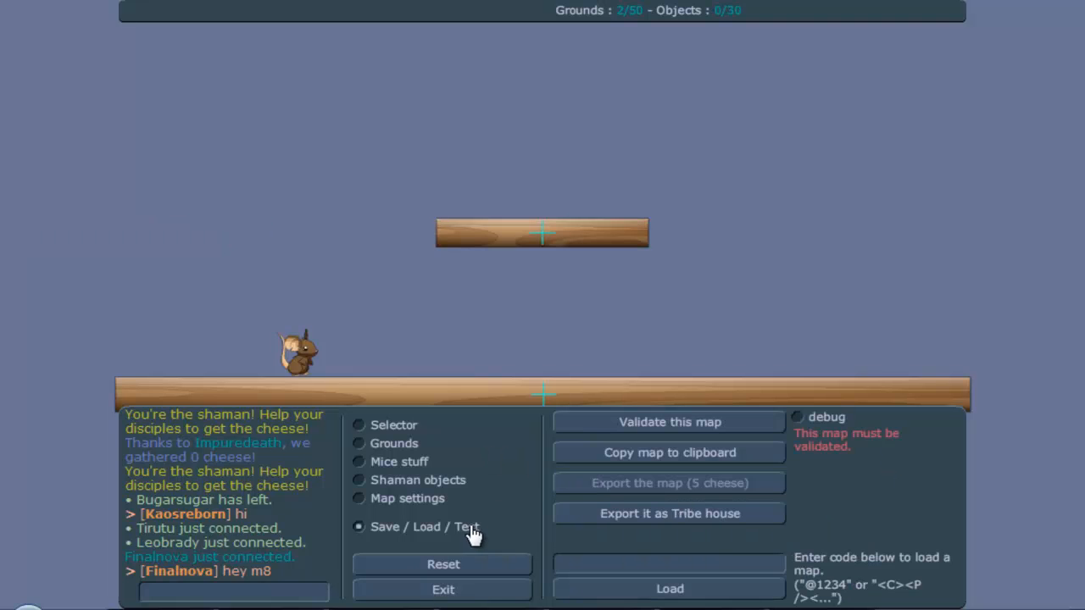
click(517, 322)
click(526, 243)
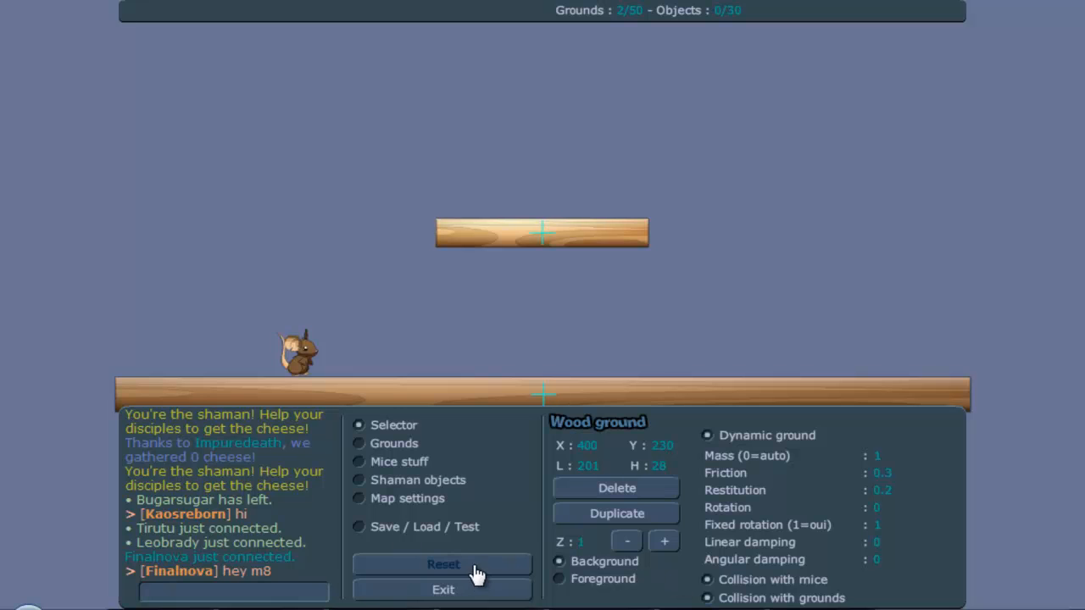
Step: Copy the whole edited map code from the Word document
key(alt+Tab)
click(822, 373)
drag(788, 373, 2, 271)
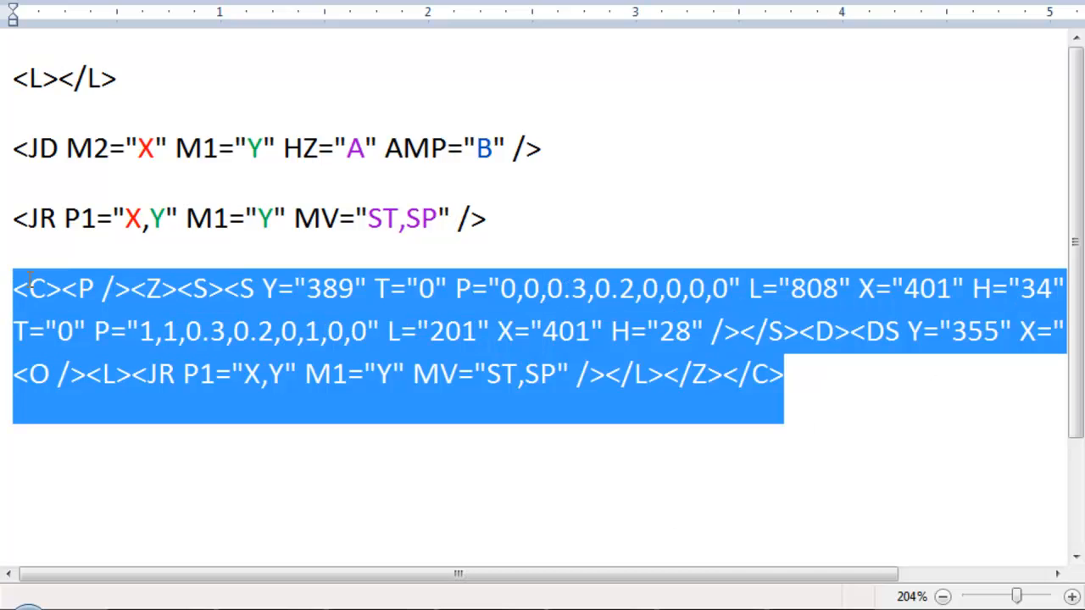
key(ctrl+c)
key(alt+Tab)
Step: Load the map from the pasted code, putting the plank at X 401, Y 248
click(423, 526)
click(635, 564)
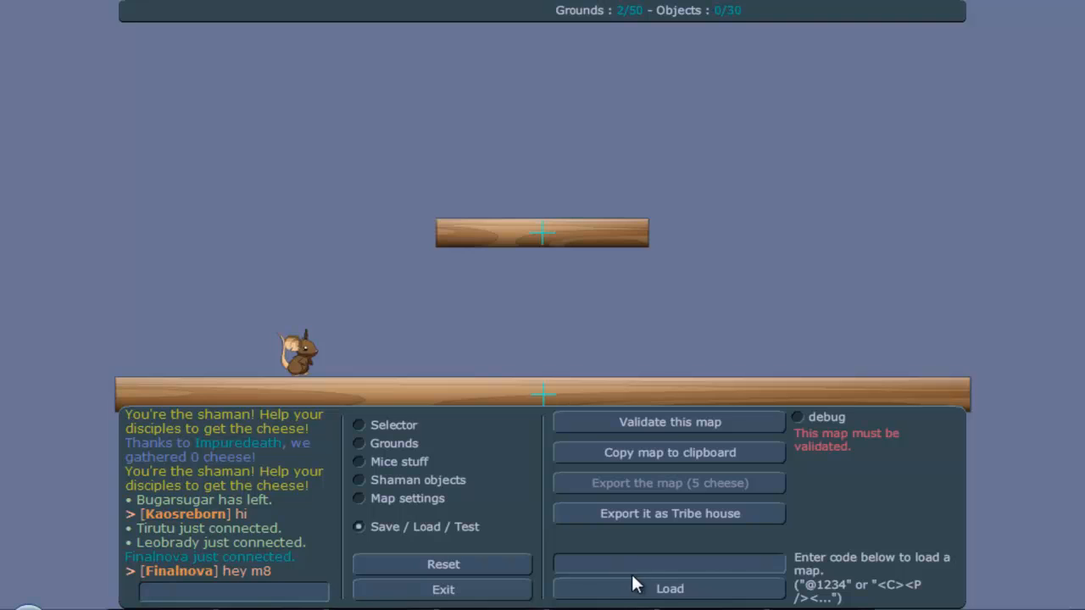
key(ctrl+v)
click(644, 590)
click(585, 253)
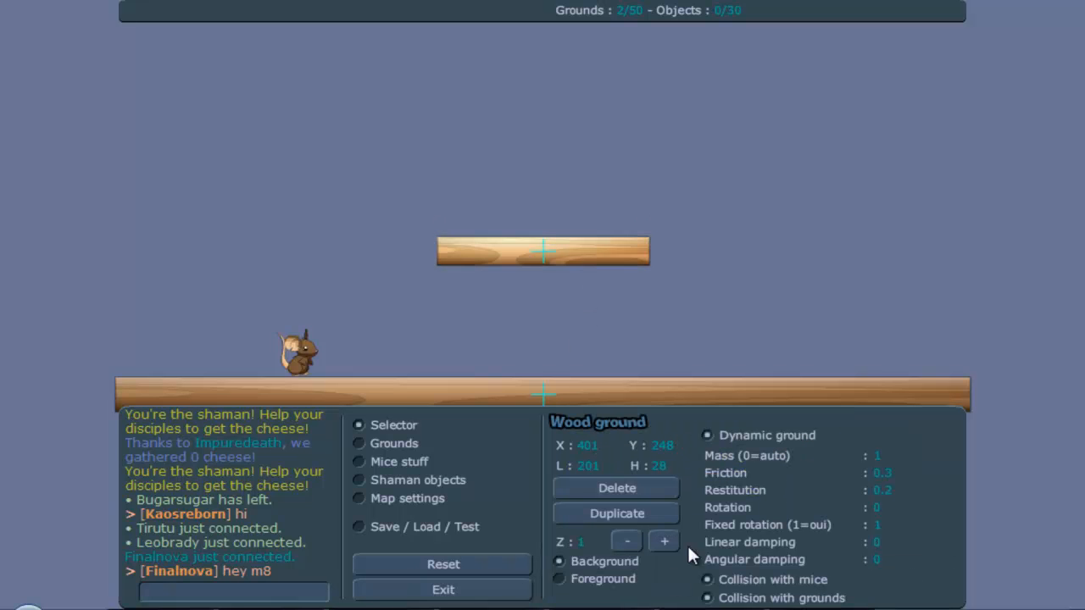
Step: Set the JR joint anchor P1 to 401,248, checking the plank position in the editor
key(alt+Tab)
click(301, 339)
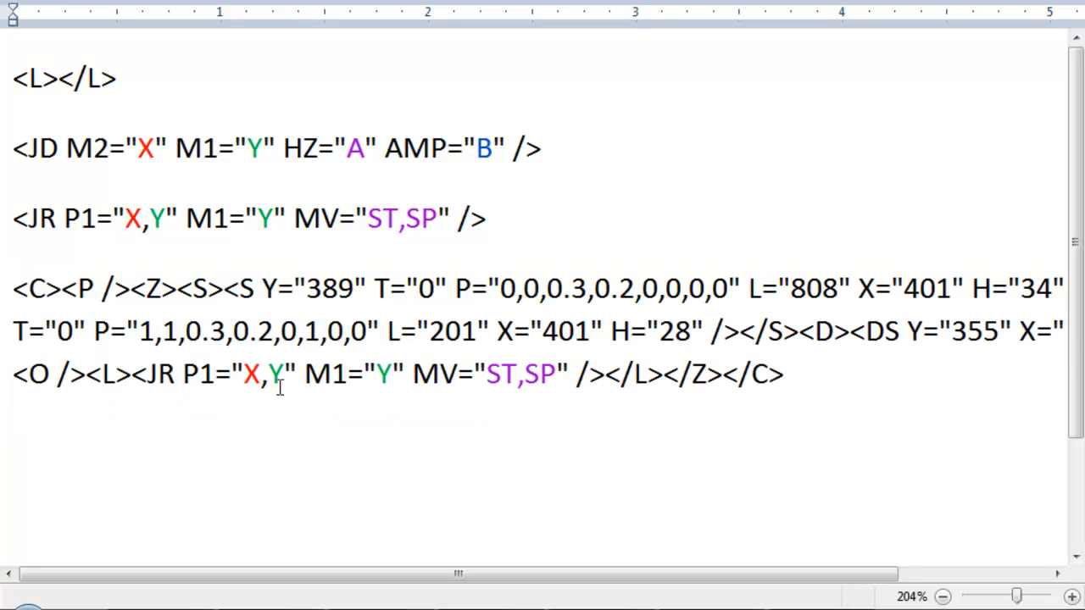
key(BackSpace)
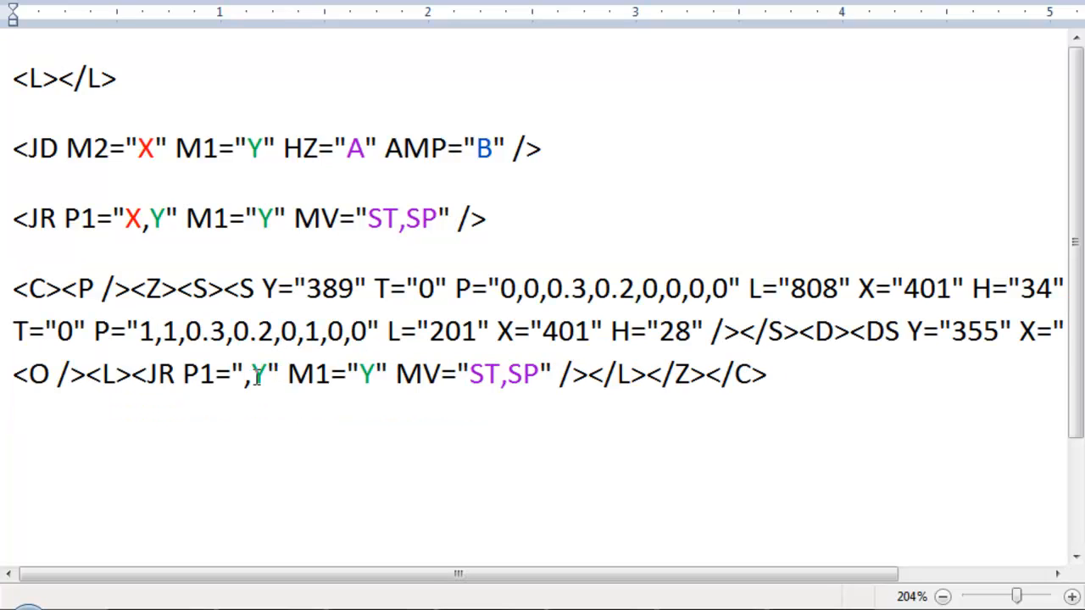
text(401)
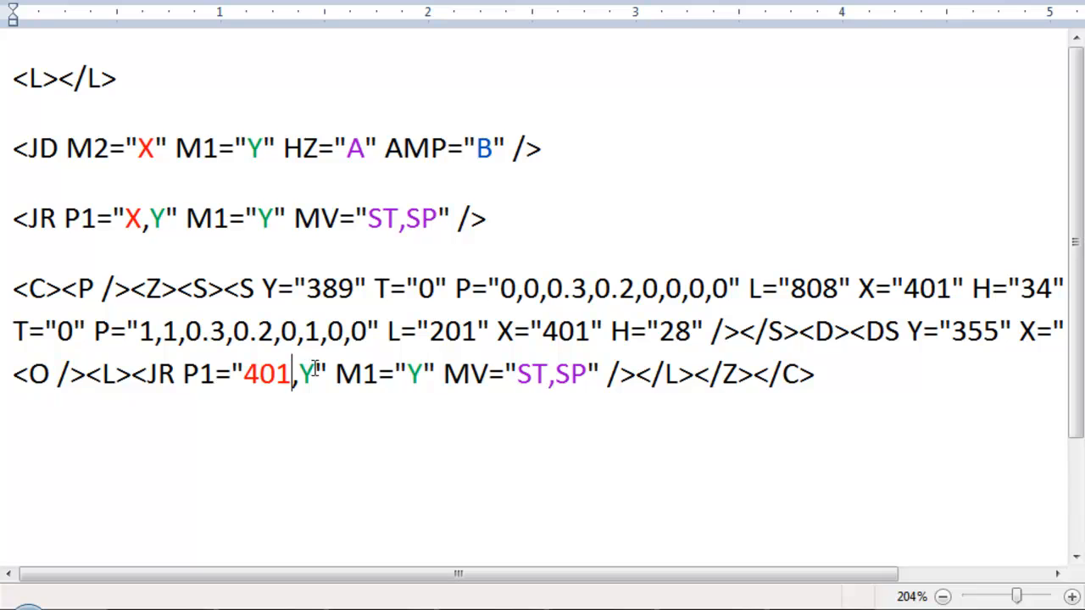
key(BackSpace)
text(1)
key(alt+Tab)
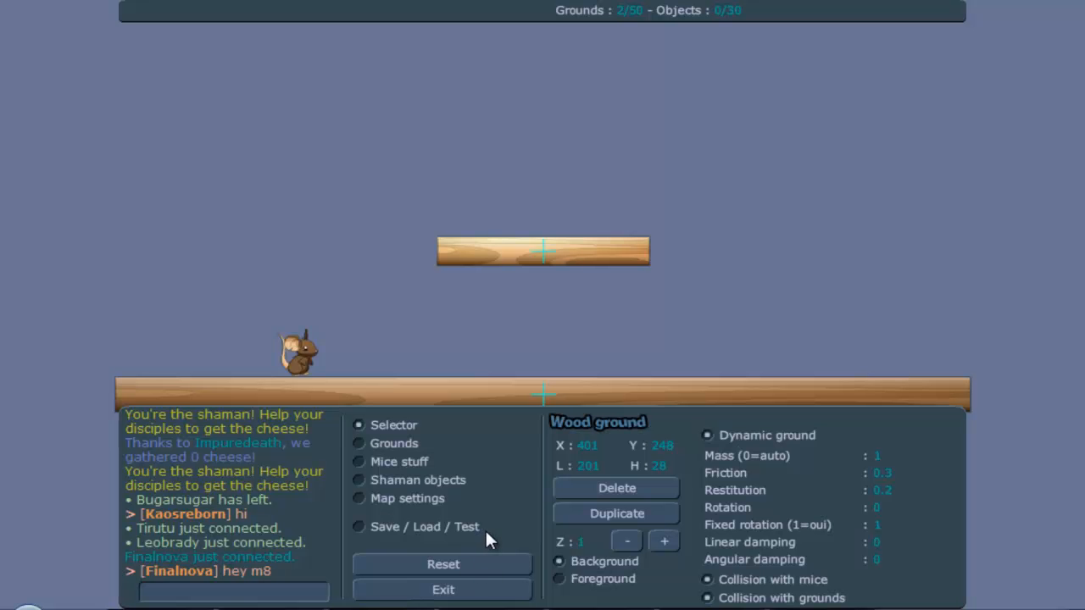
key(alt+Tab)
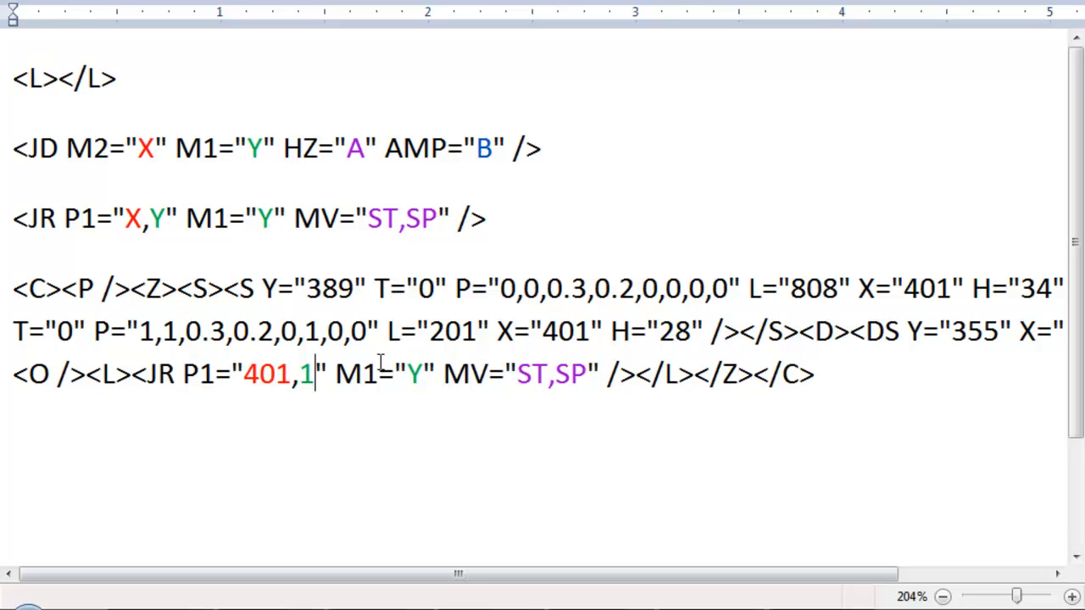
key(BackSpace)
text(248)
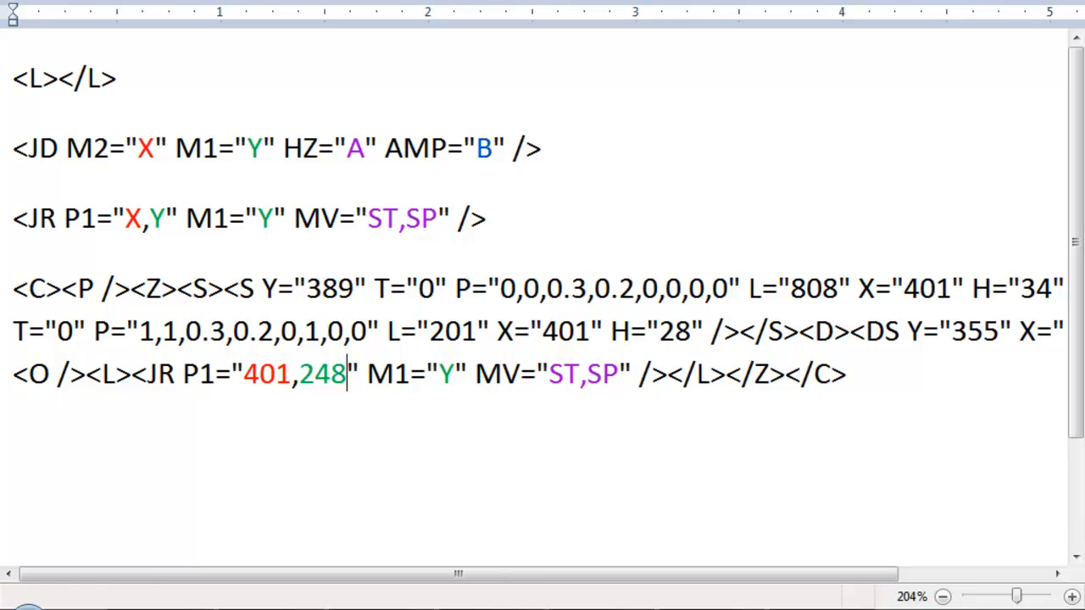
key(alt+Tab)
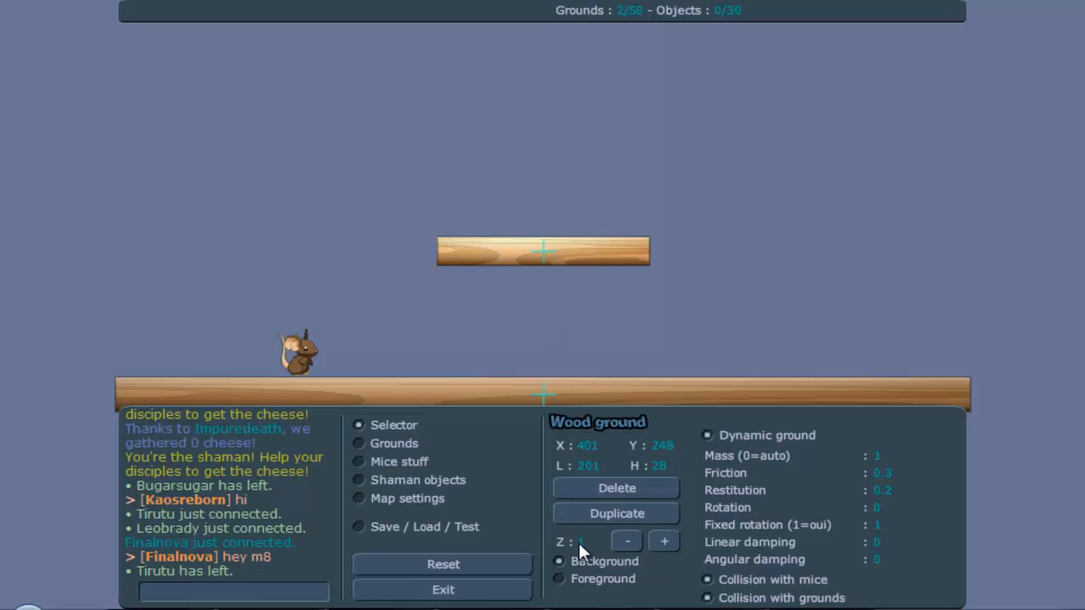
key(alt+Tab)
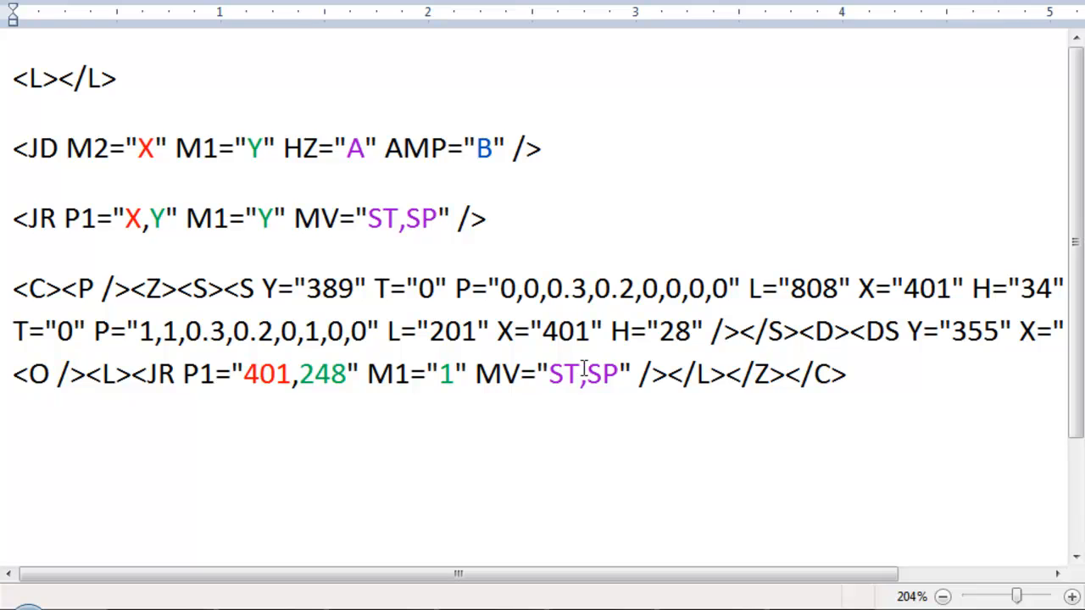
Step: Set the ground link M1 to 1 and motor value MV to 10000000,0.5
key(BackSpace)
key(BackSpace)
text(10000000)
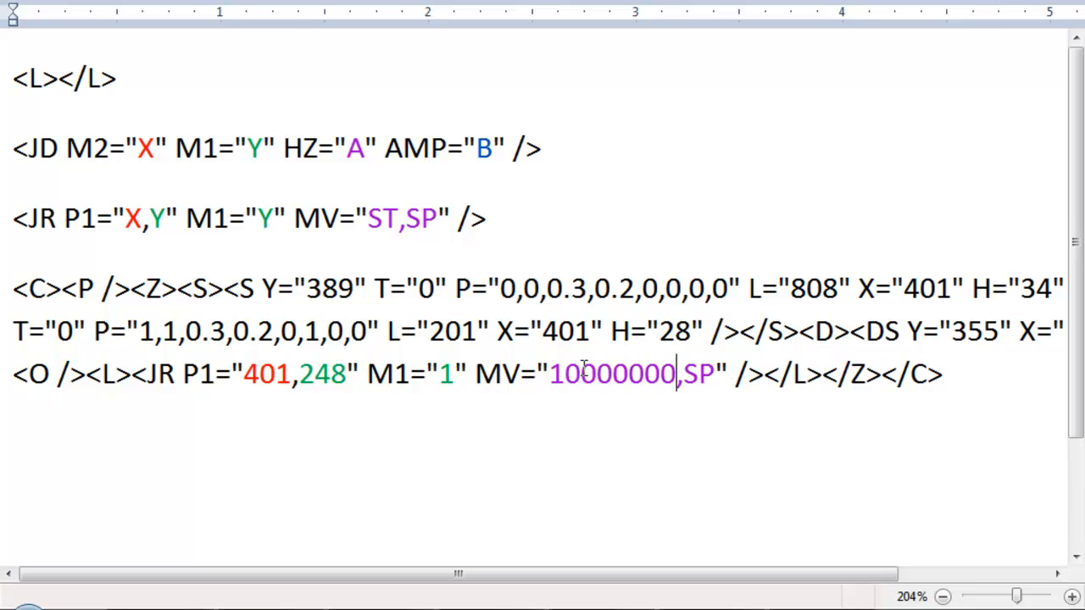
click(719, 374)
key(BackSpace)
key(BackSpace)
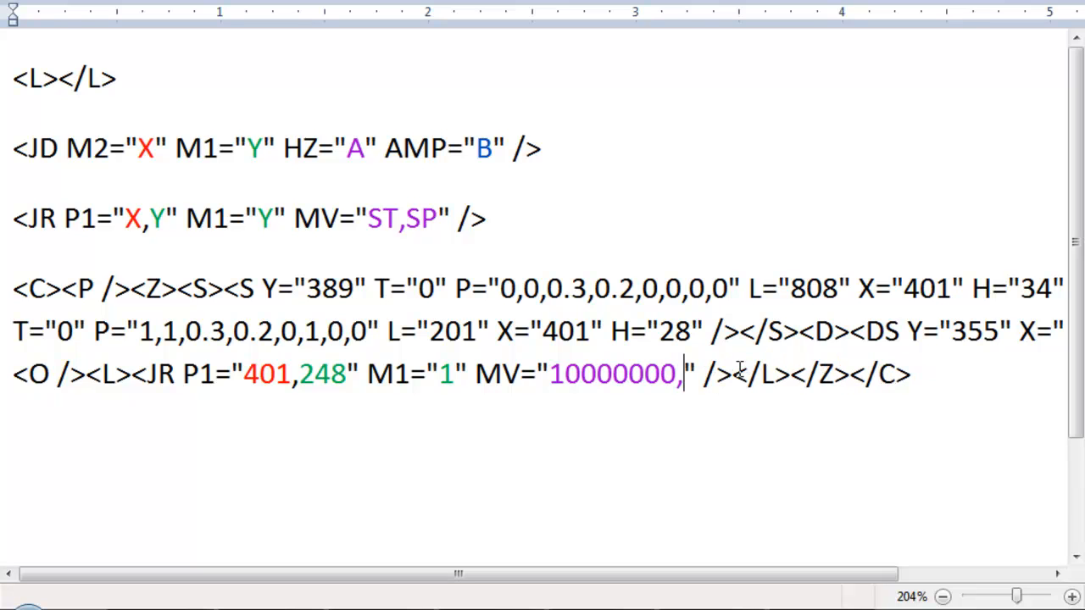
text(0.5)
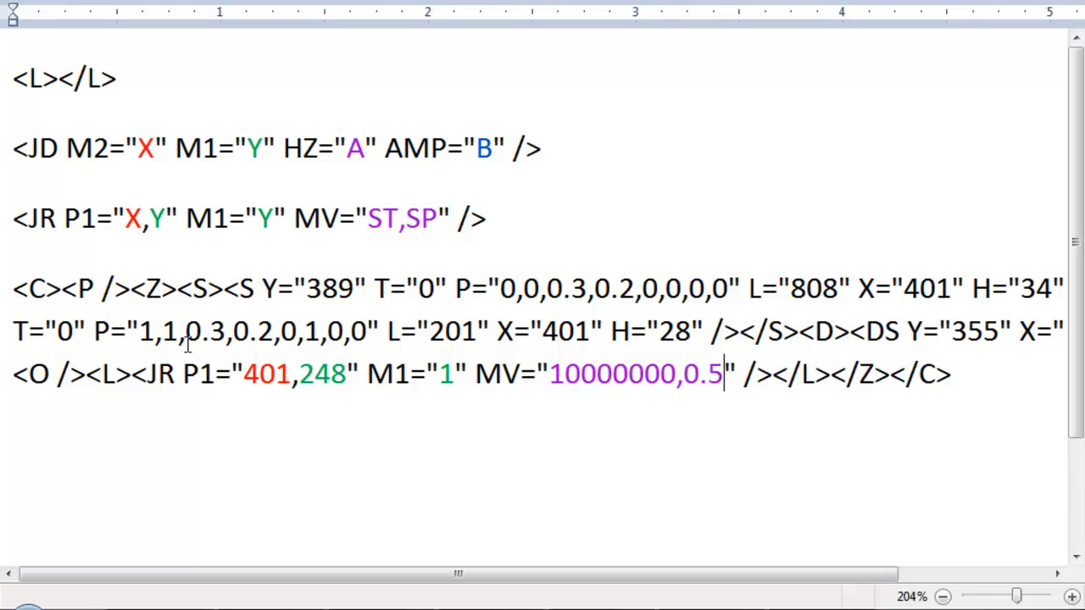
Step: Copy the full map code from Word and load it in the map editor
drag(1000, 370, 4, 288)
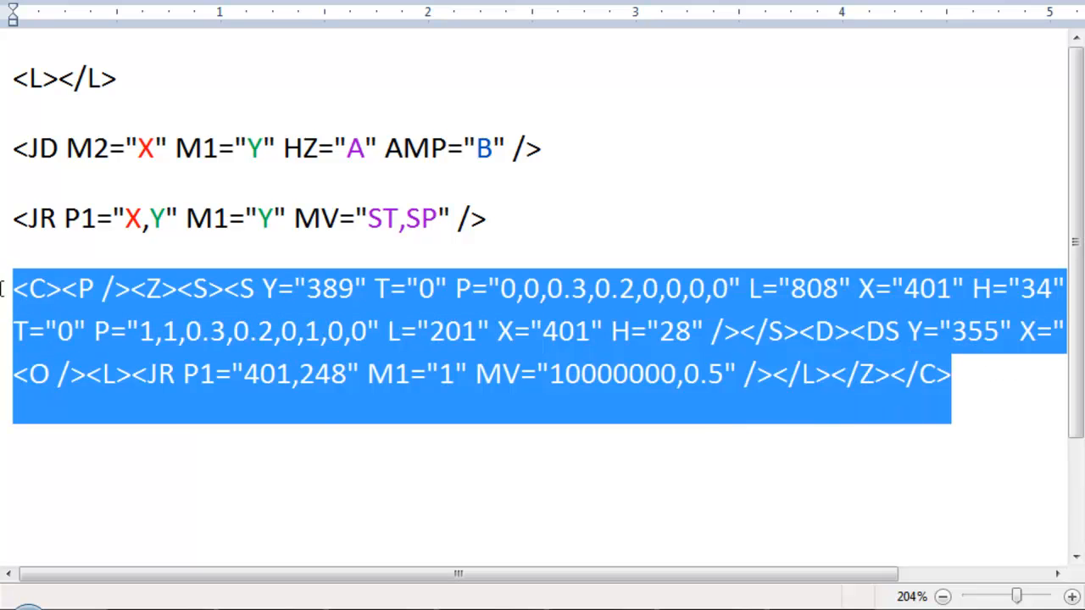
key(ctrl+c)
key(alt+Tab)
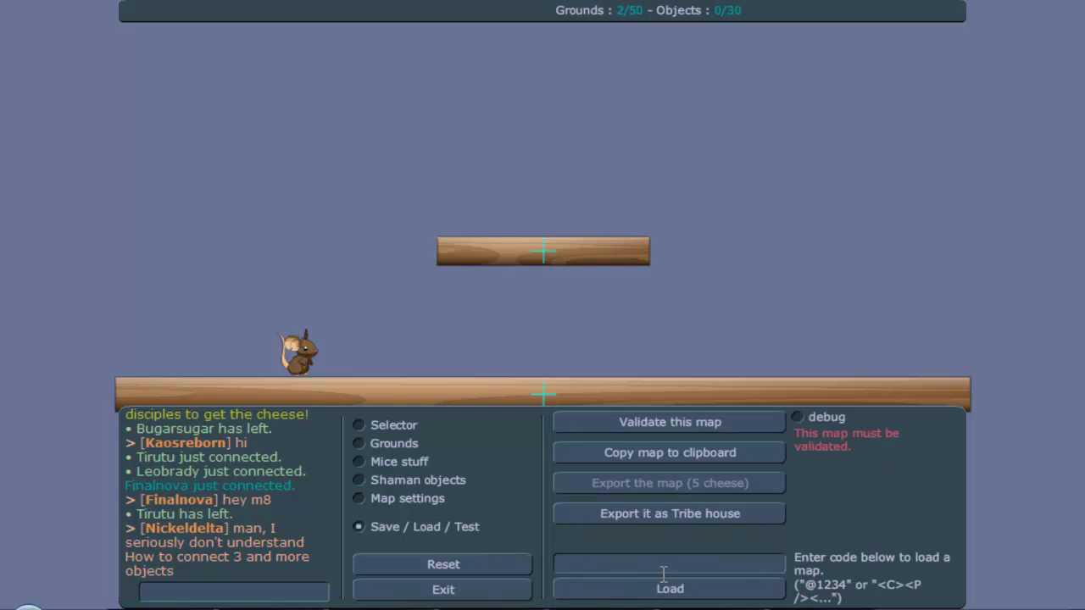
click(663, 566)
key(ctrl+v)
click(357, 497)
click(357, 526)
Step: Test-play the map, return, and set the plank's Fixed rotation to 0
click(722, 428)
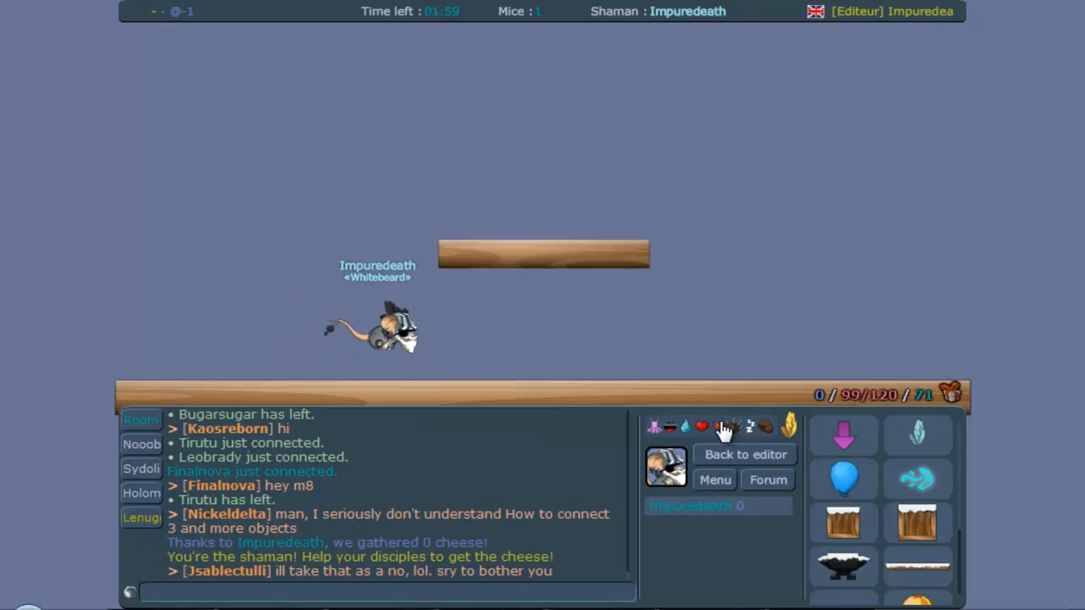
click(748, 455)
click(587, 269)
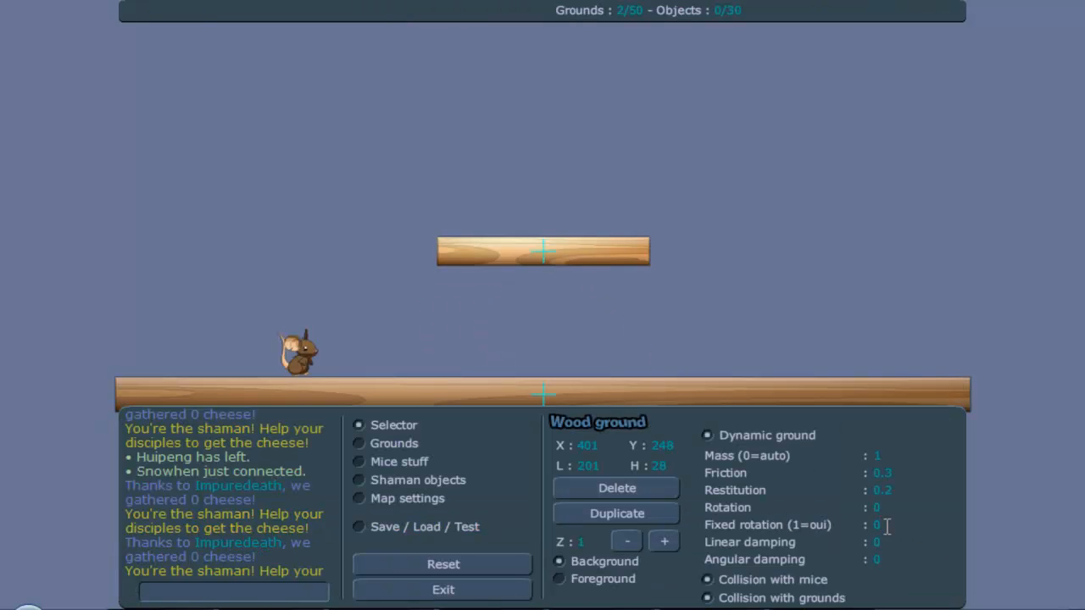
Step: Test again, walking the mouse right and left while the plank spins, then return to editing
click(357, 526)
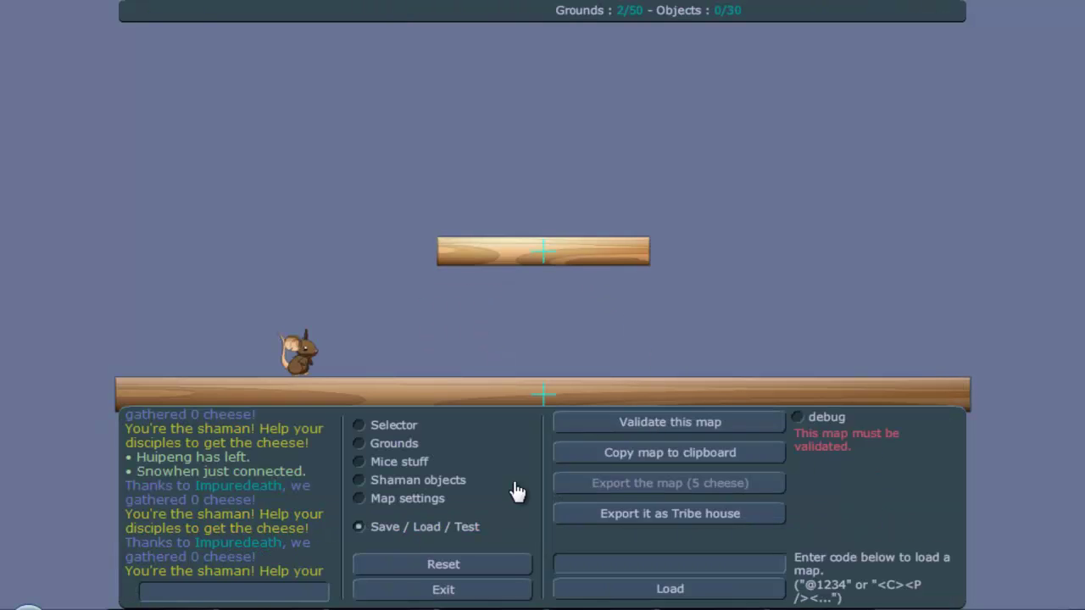
click(669, 422)
key(Right)
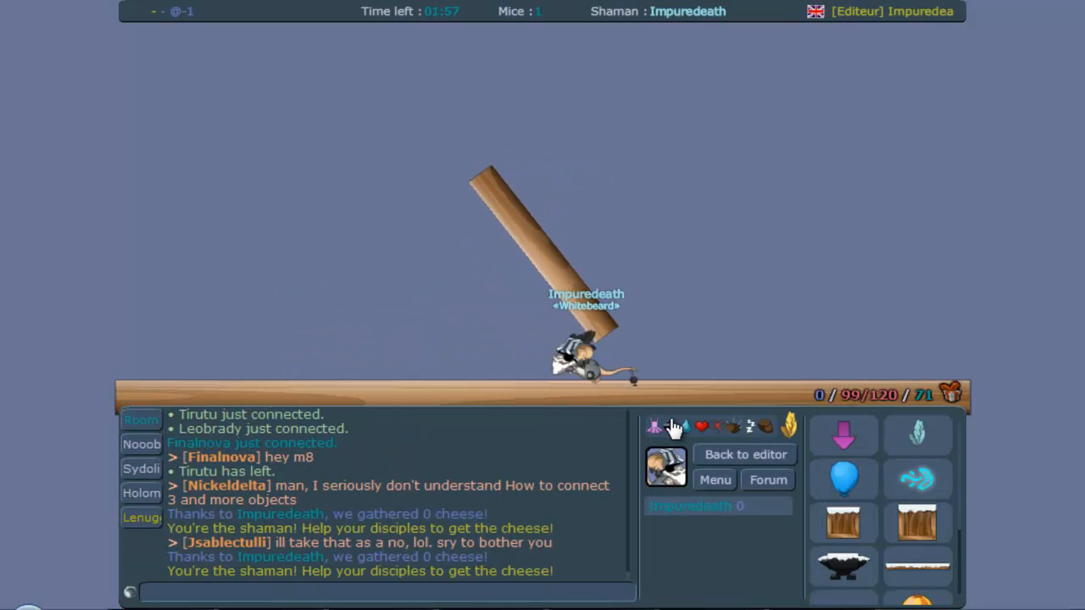
key(Left)
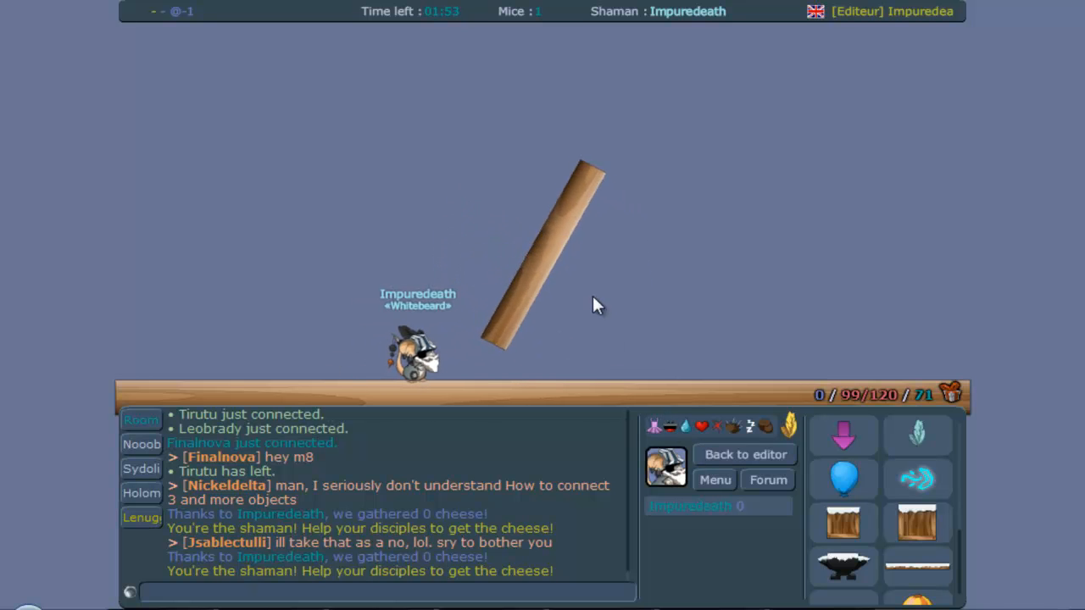
click(745, 454)
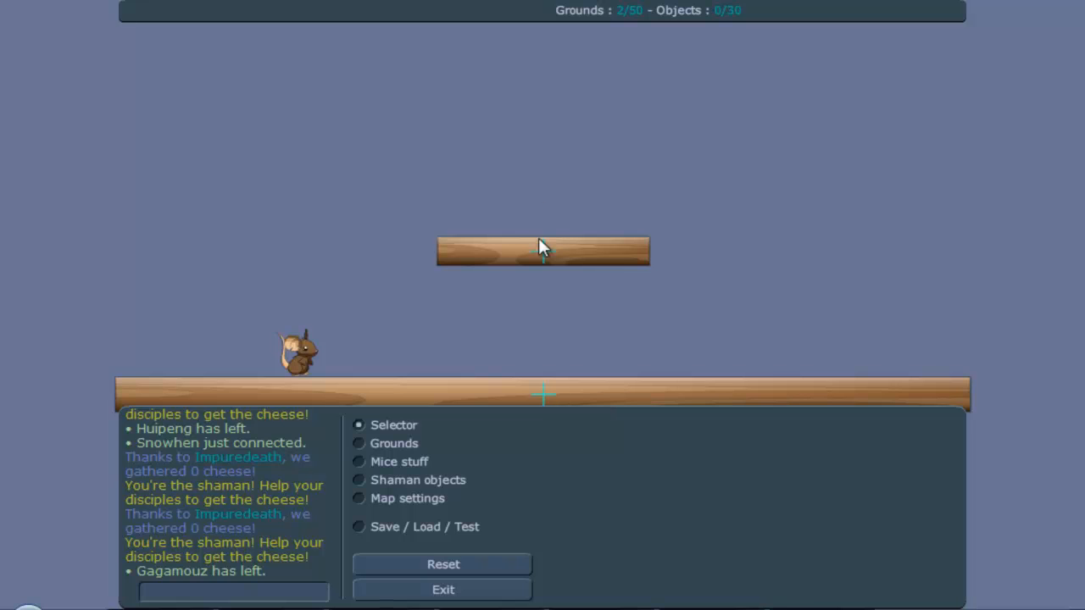
Step: Test the map with debug display on, showing the plank's joint line, then return
click(424, 526)
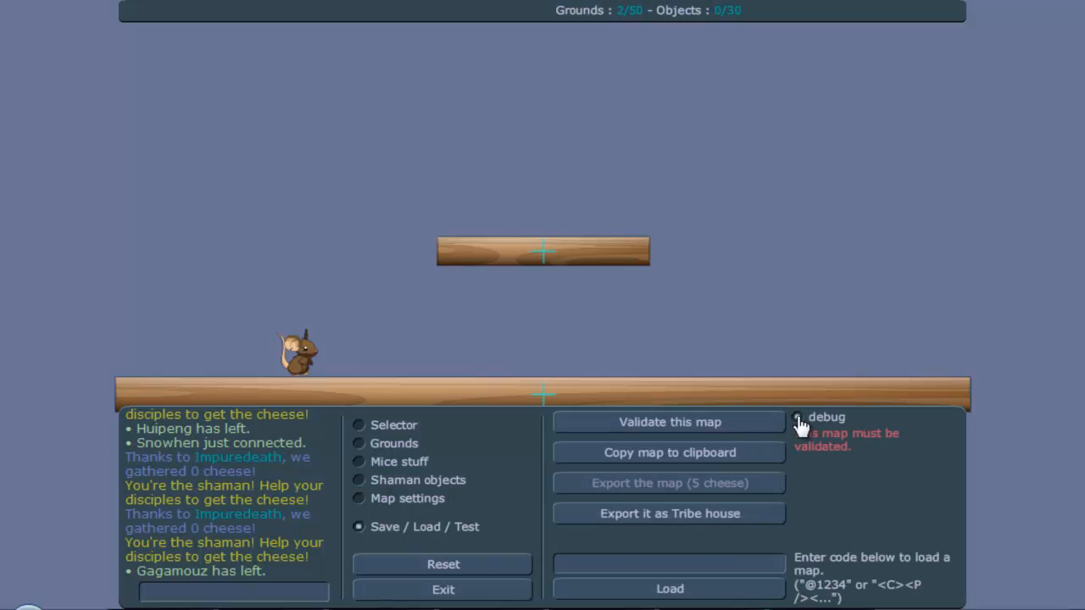
click(637, 456)
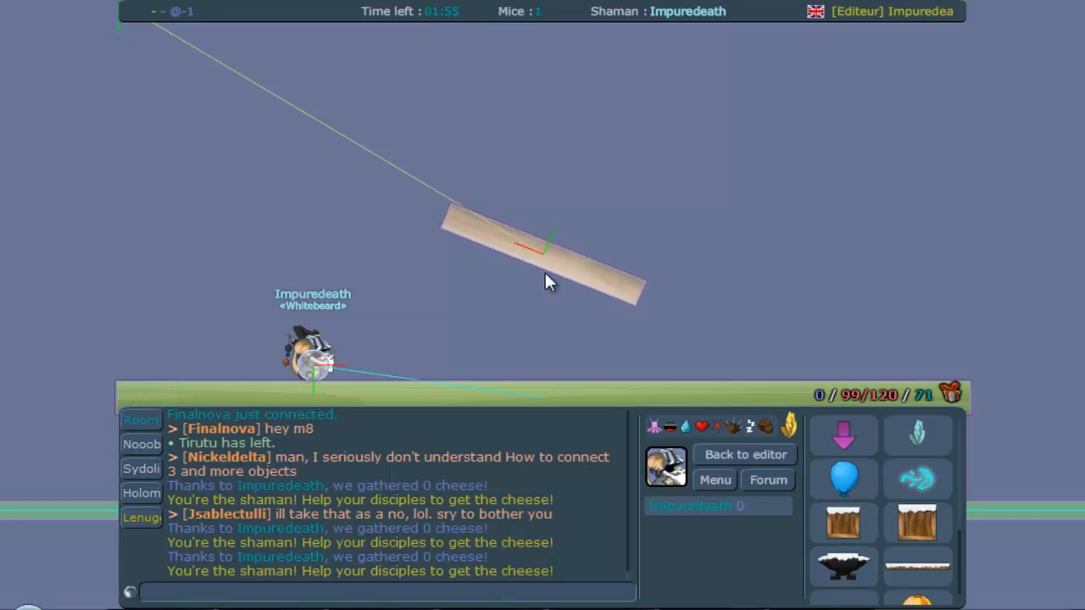
click(729, 454)
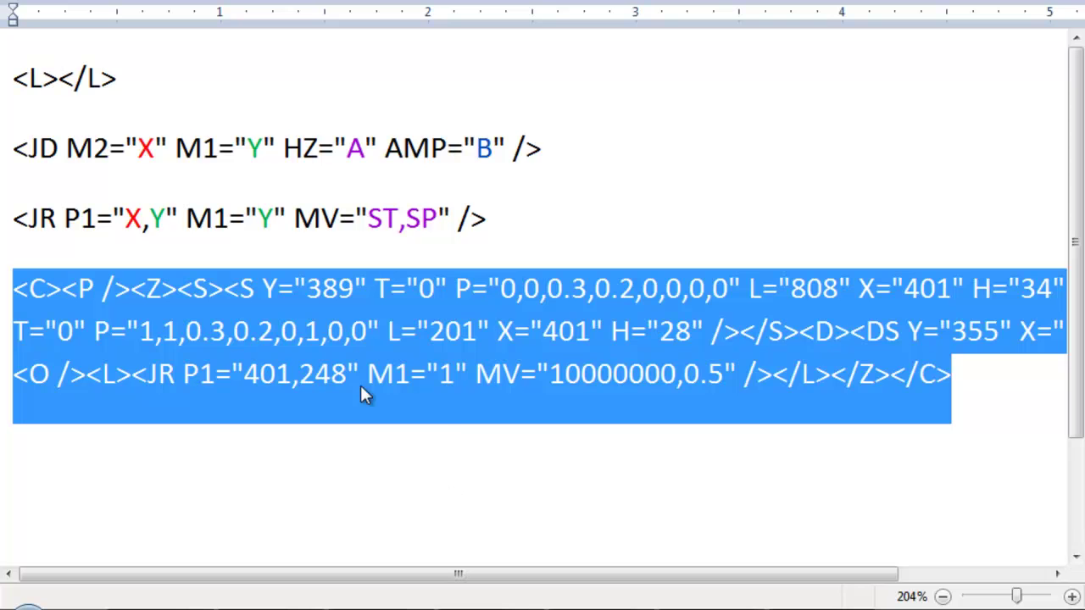
Step: Change the JR anchor P1 from 401,248 to 401,48 and select the whole map code
click(360, 377)
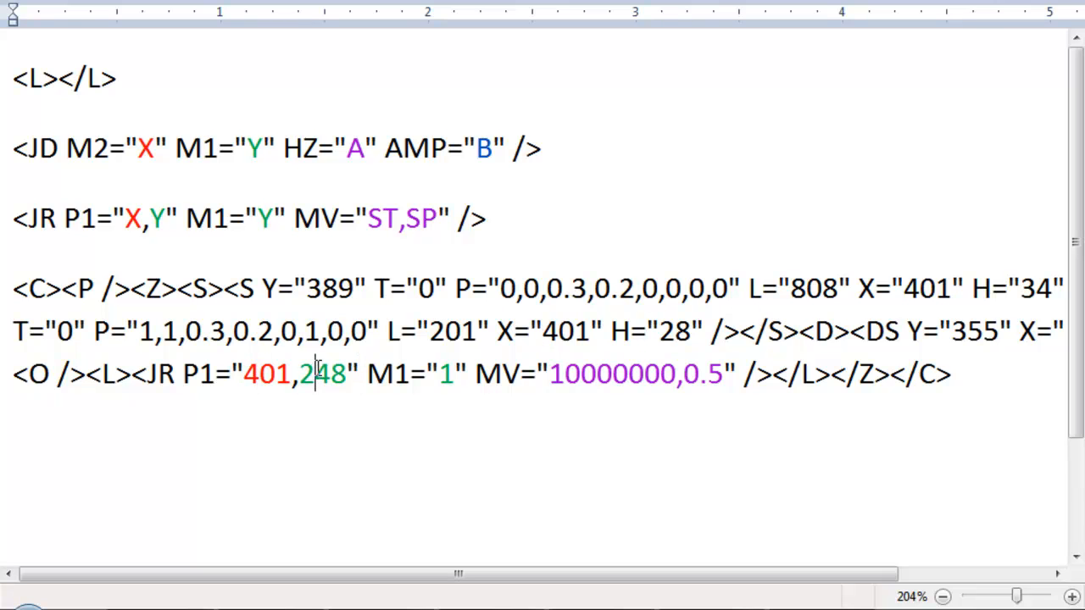
key(BackSpace)
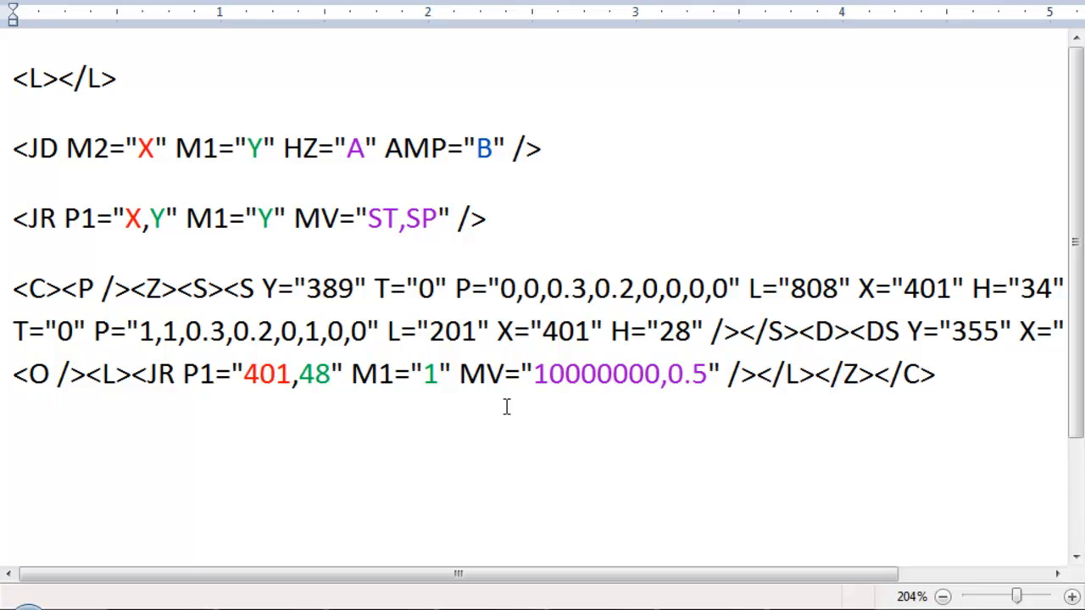
drag(938, 377, 2, 290)
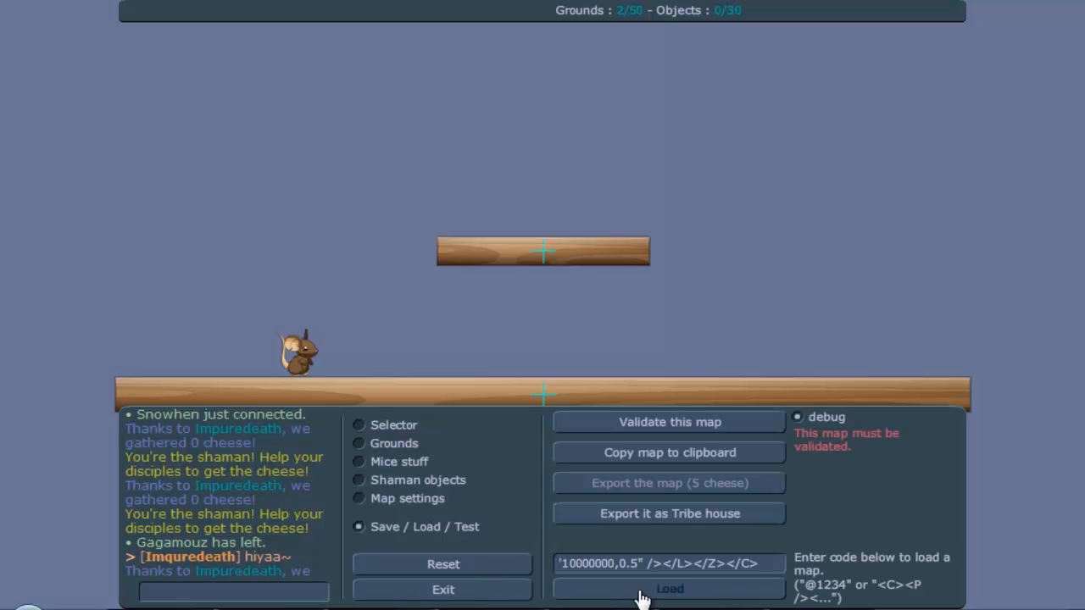
Step: Load and test the code with anchor 401,48, then set the plank's Fixed rotation to 1
click(668, 421)
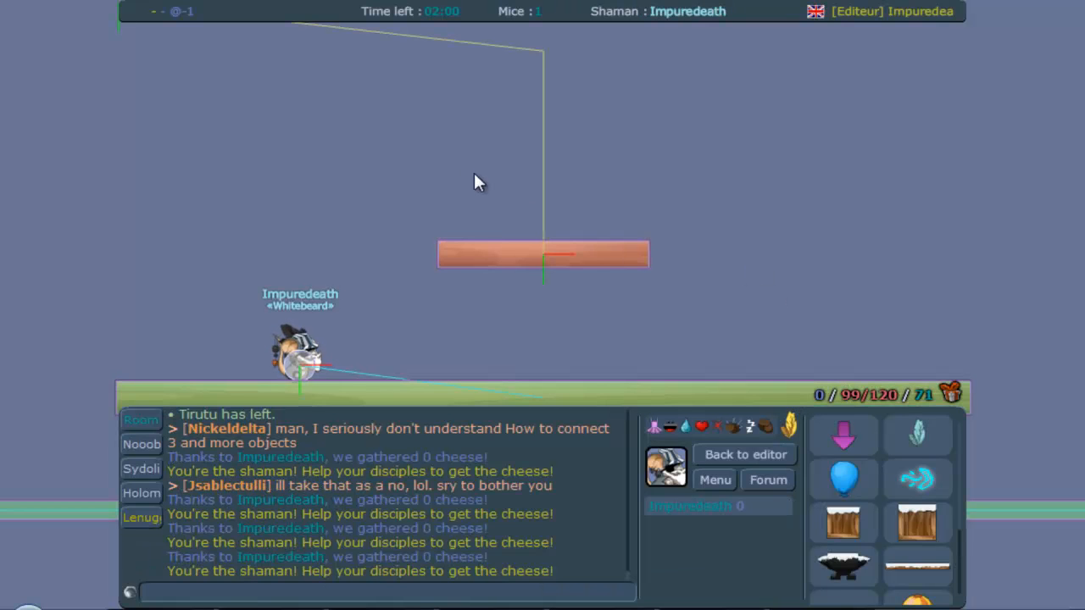
click(741, 454)
click(606, 254)
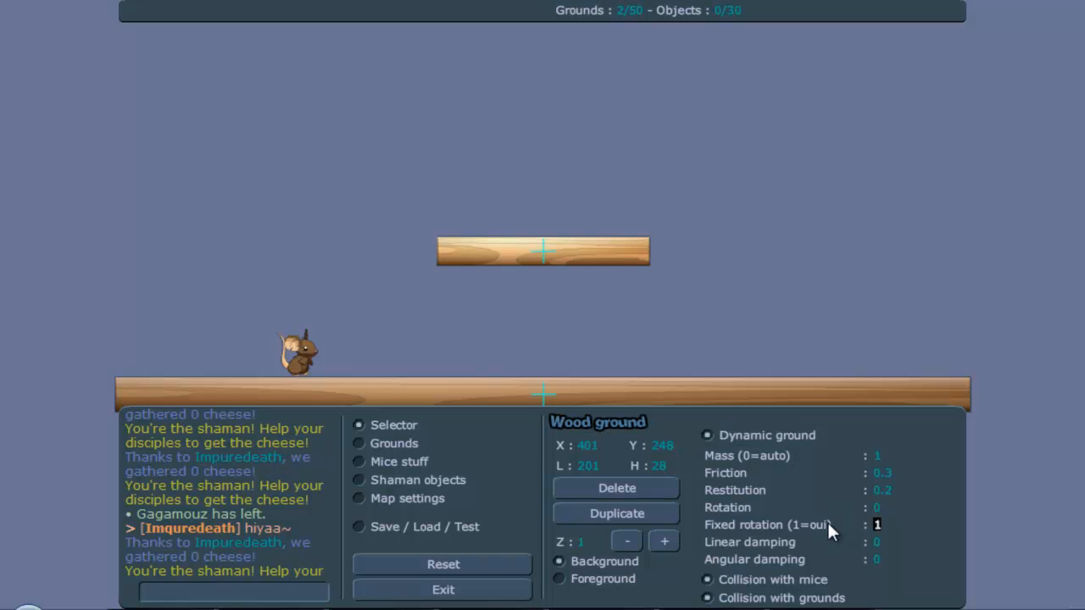
click(358, 526)
Step: Test-play, moving the mouse and pulling the plank as it swings on the long joint
click(619, 421)
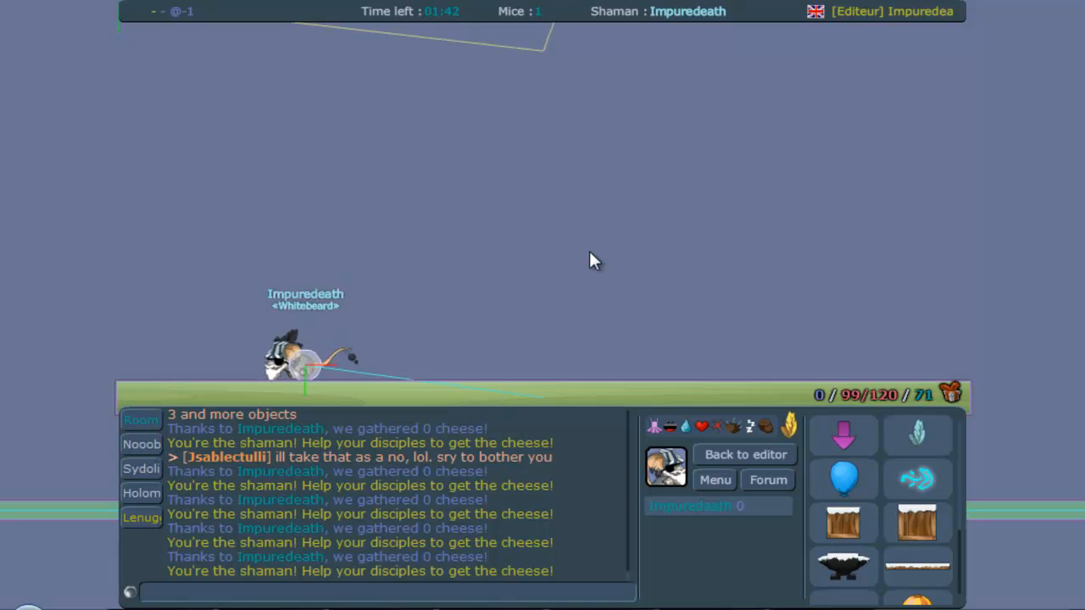
key(Left)
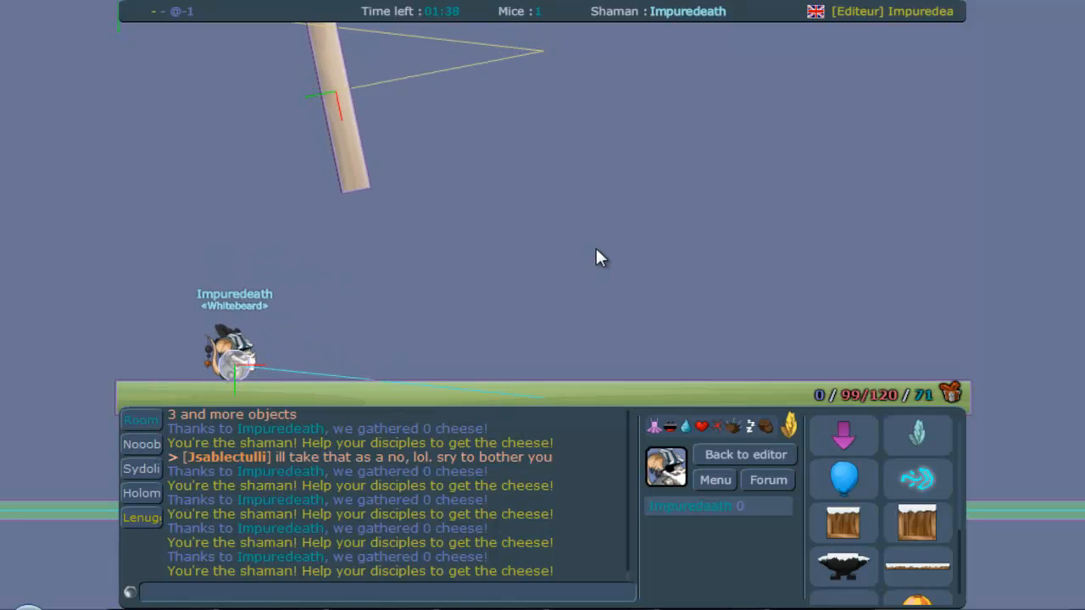
key(Right)
key(Right)
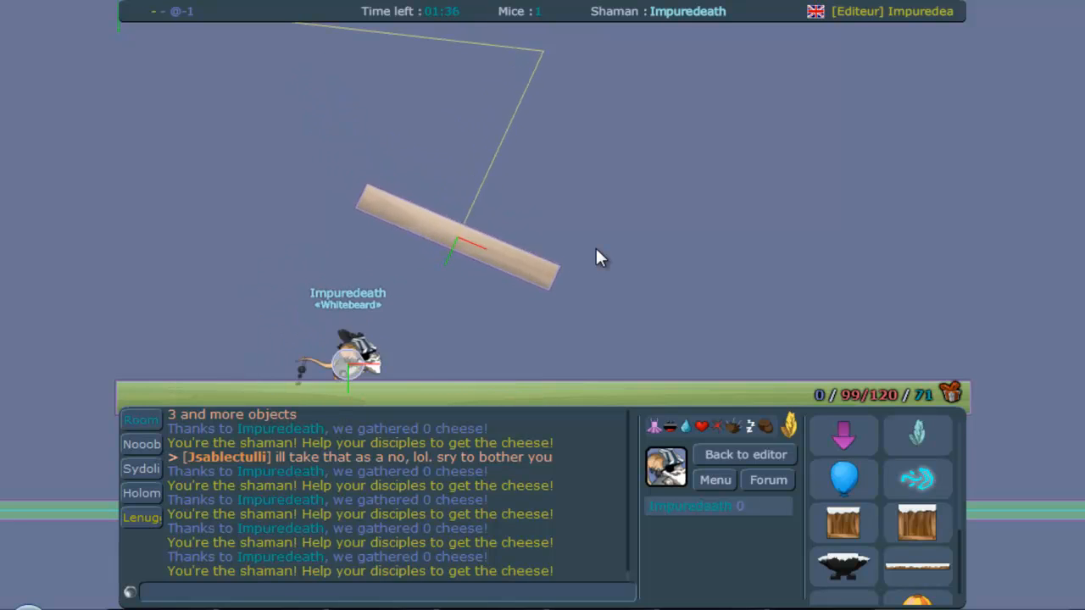
drag(595, 247, 663, 277)
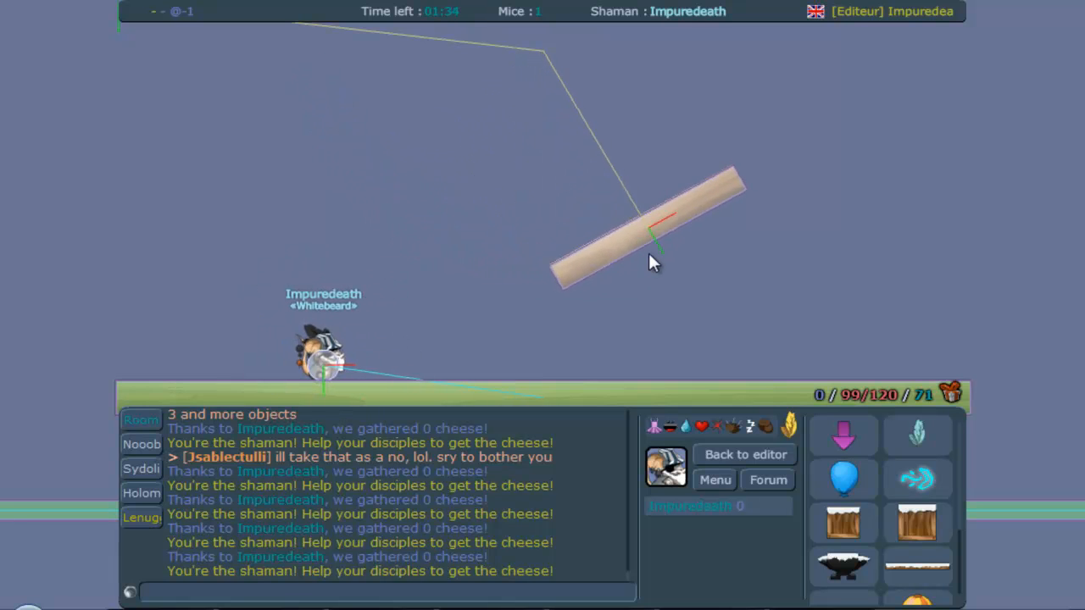
Step: Return to the editor and start another test play of the map
click(746, 454)
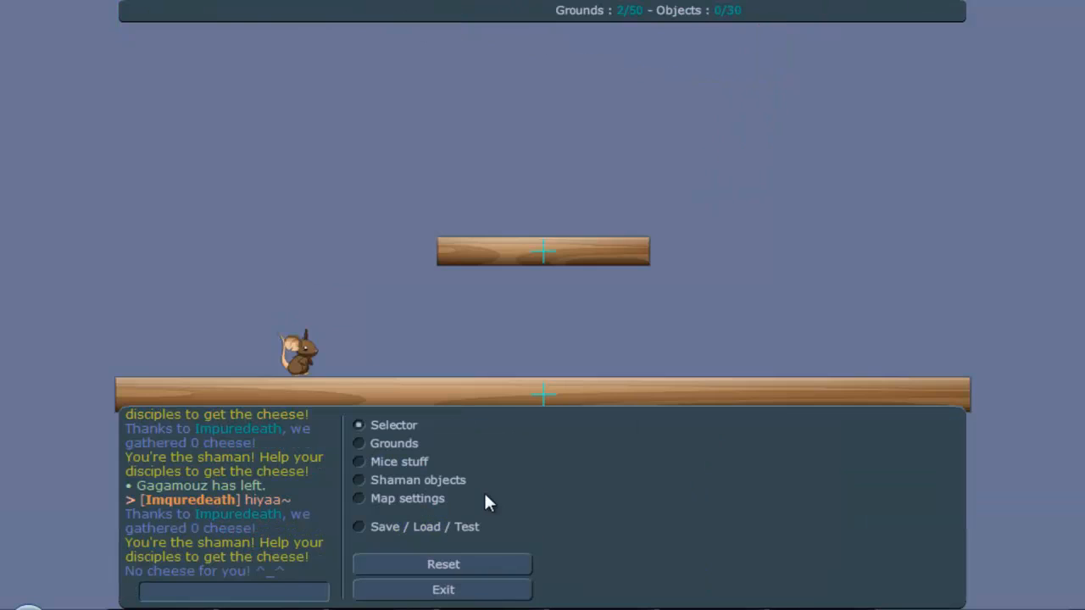
click(373, 518)
click(683, 426)
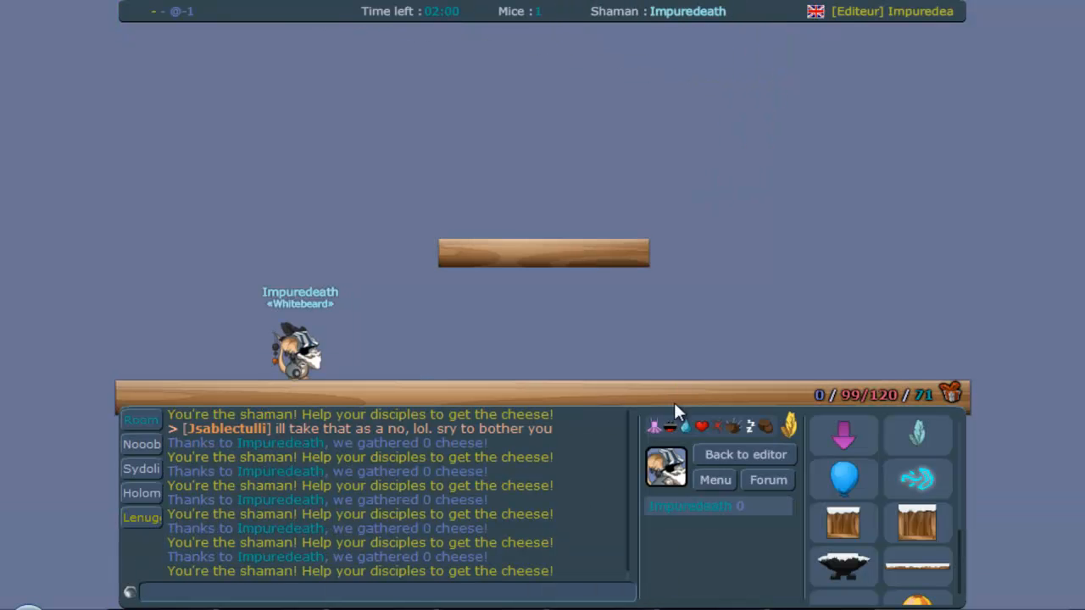